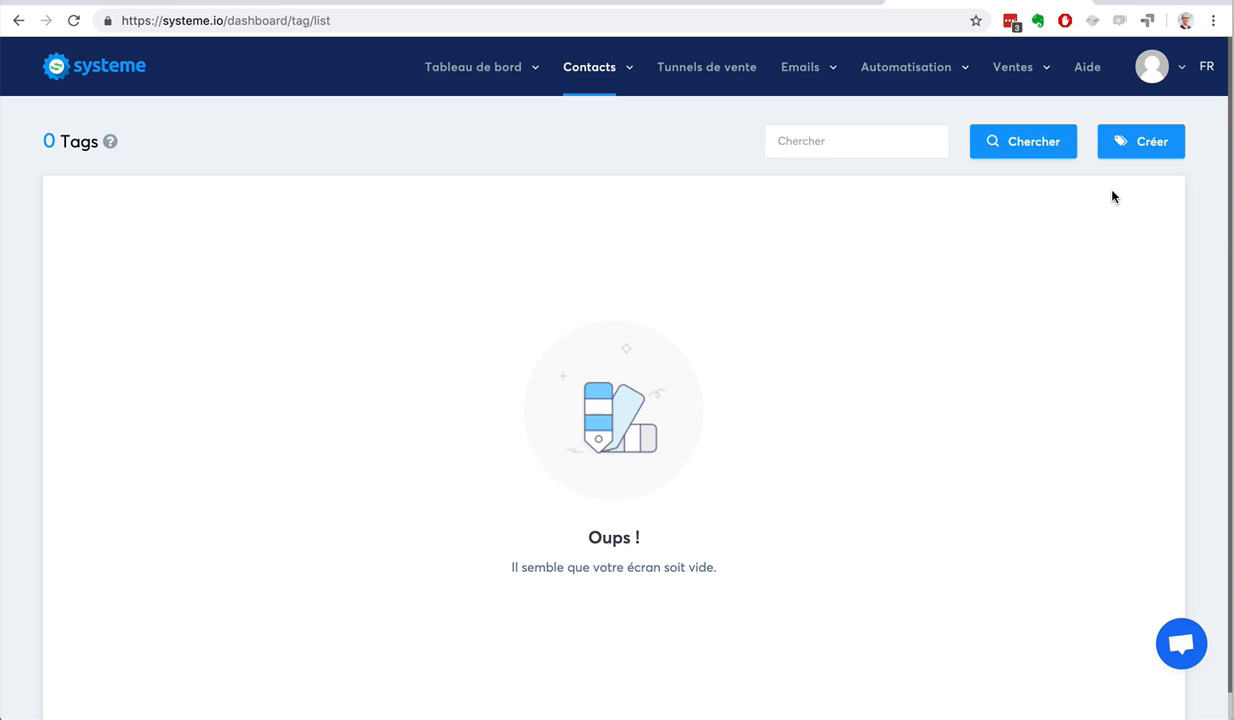
# - Create and save a new contact tag named Prospects-Youtube
pyautogui.click(1137, 145)
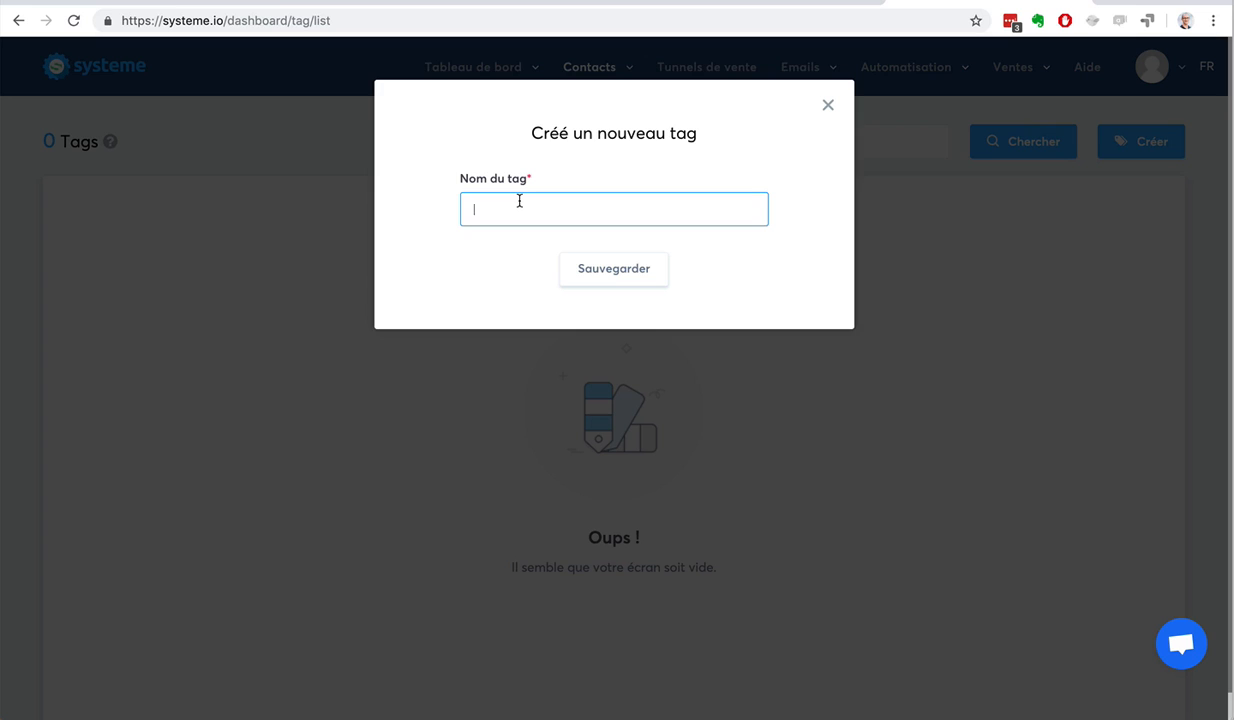
pyautogui.write('Prospects-Youtube')
pyautogui.click(600, 268)
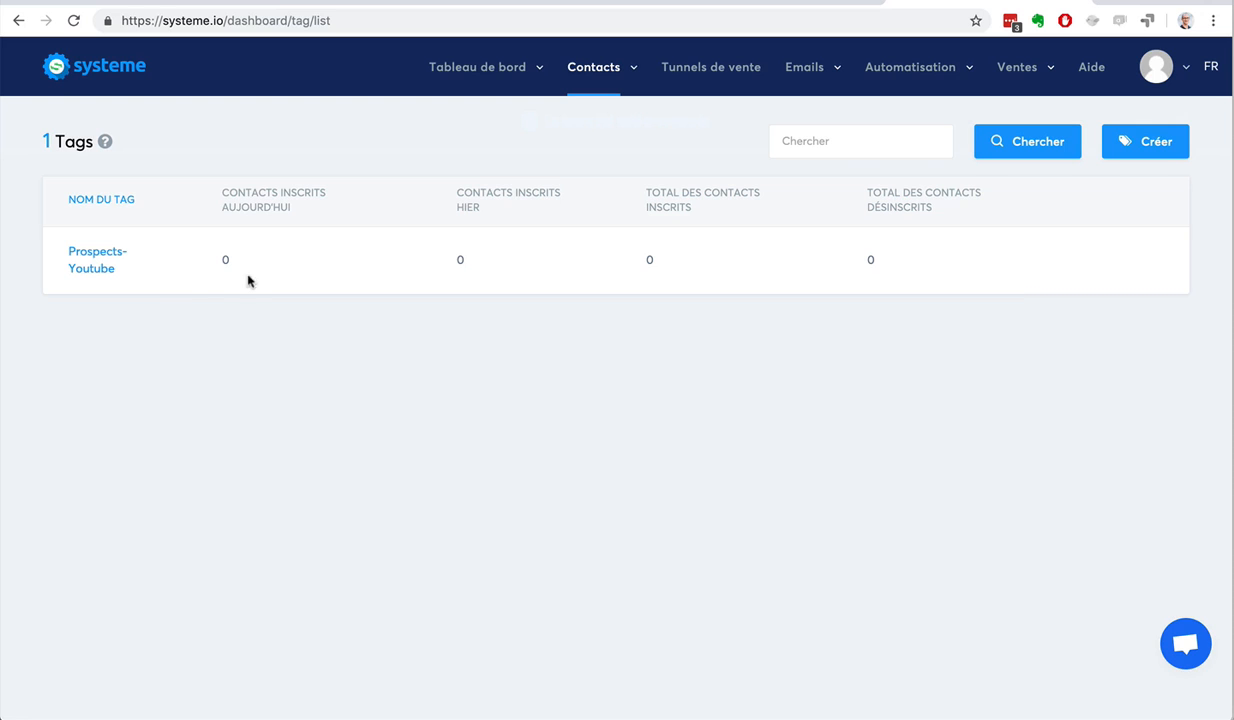
# - Create and save a second contact tag named Contacts
pyautogui.click(1124, 146)
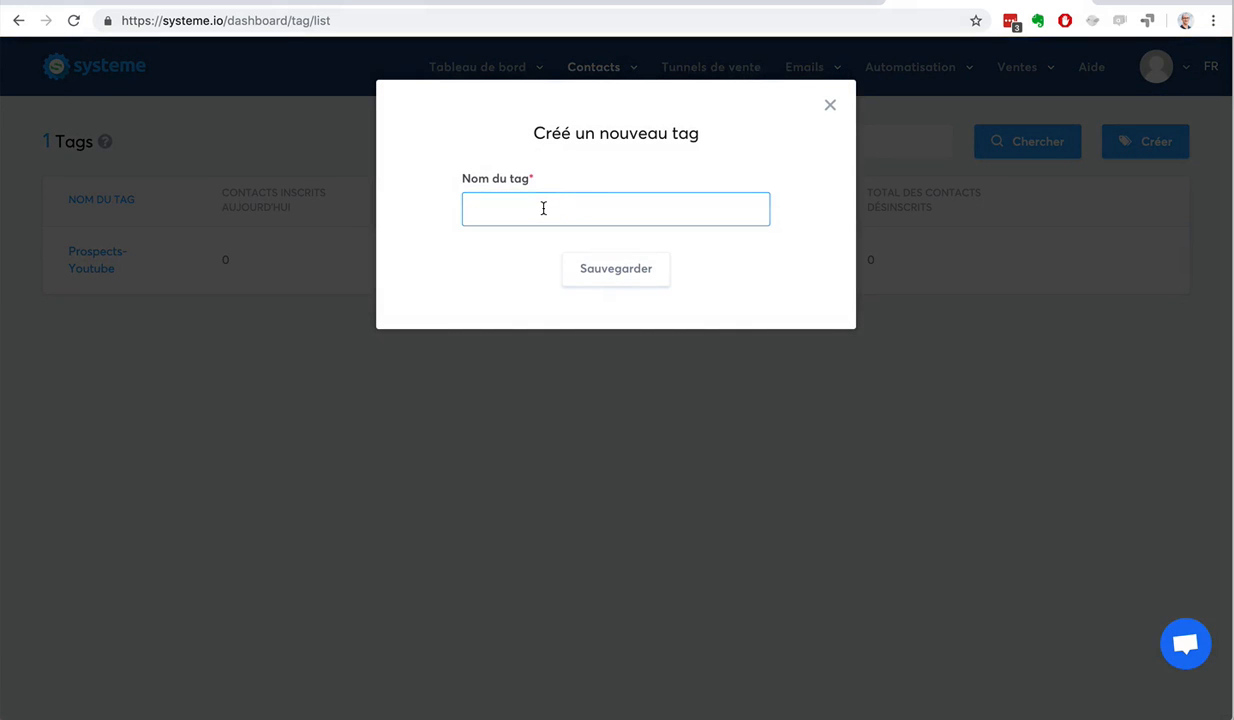
pyautogui.write('Prospects')
pyautogui.press('BackSpace')
pyautogui.press('BackSpace')
pyautogui.press('BackSpace')
pyautogui.press('BackSpace')
pyautogui.press('BackSpace')
pyautogui.press('BackSpace')
pyautogui.press('BackSpace')
pyautogui.press('BackSpace')
pyautogui.press('BackSpace')
pyautogui.write('Contacts')
pyautogui.click(622, 270)
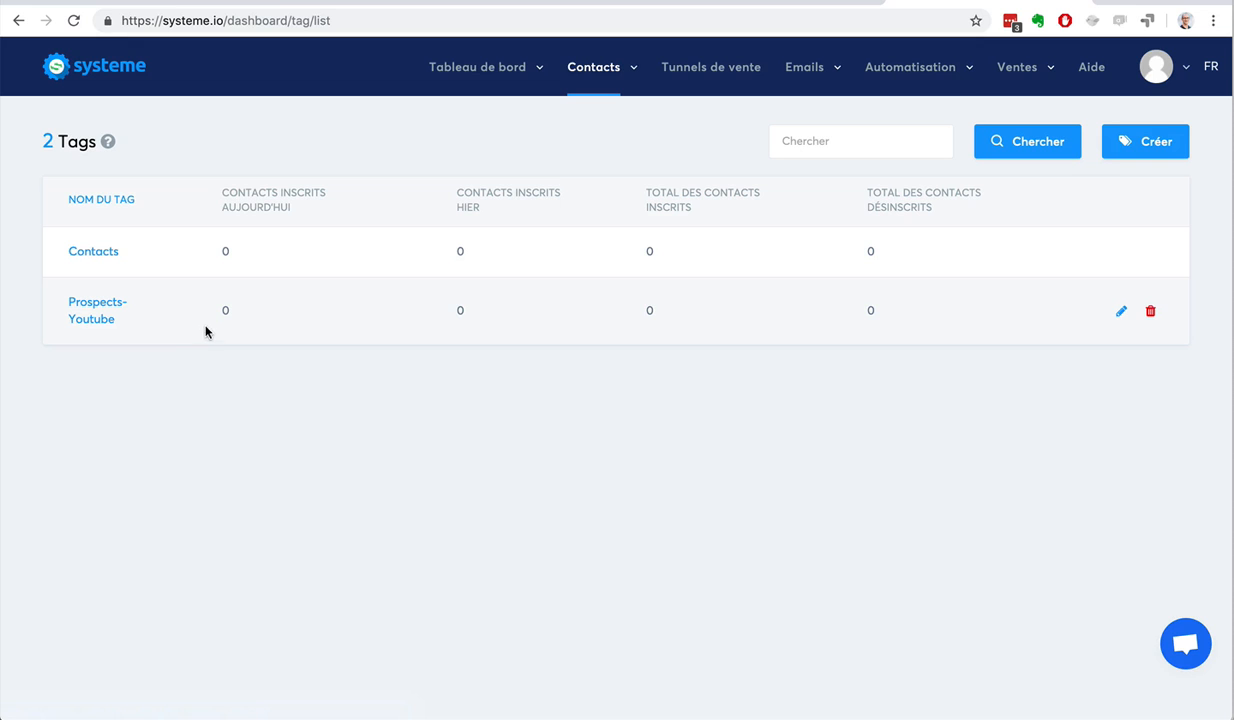
# - Open the contact list and look through the available contact filters
pyautogui.moveTo(593, 67)
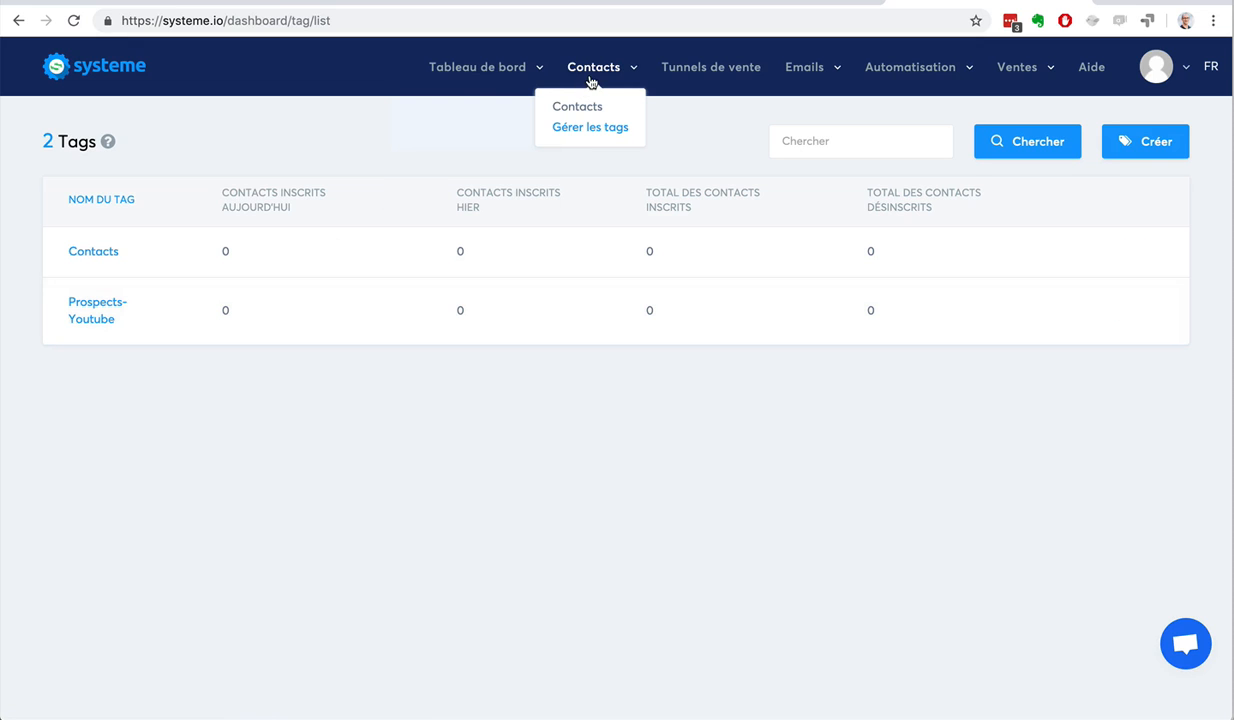
pyautogui.click(580, 107)
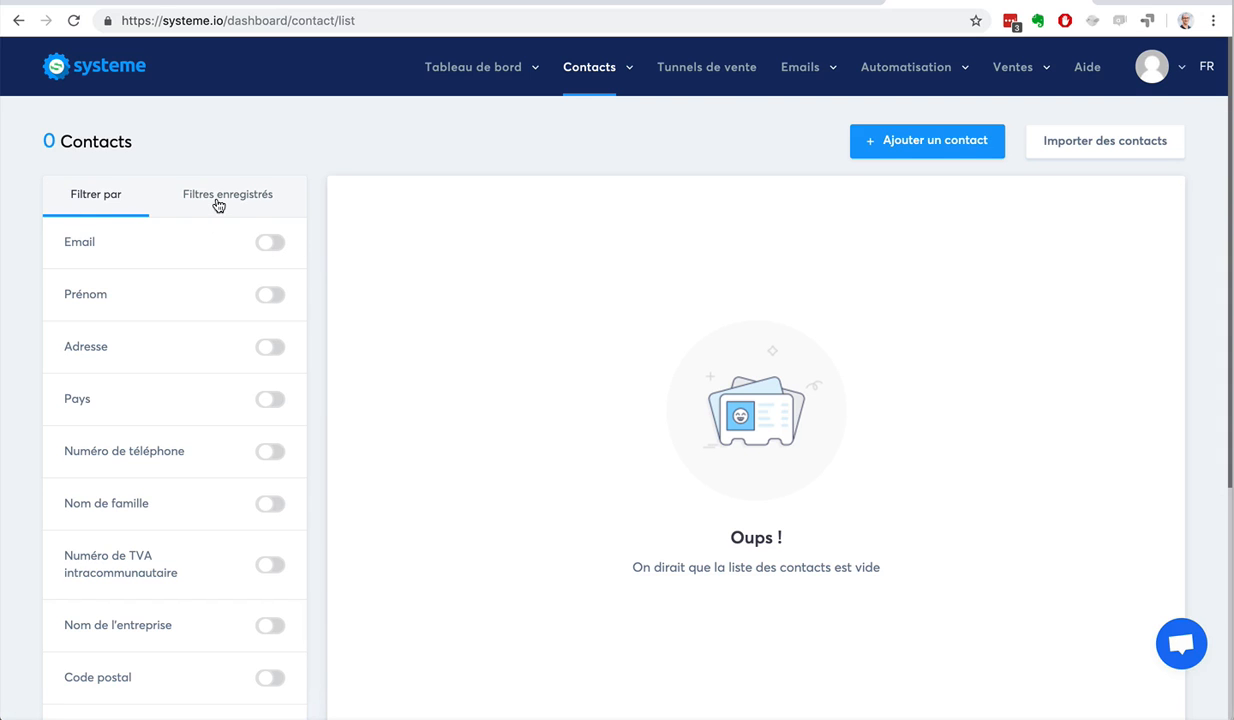
pyautogui.scroll(-3, 13, 277)
pyautogui.scroll(-3, 13, 277)
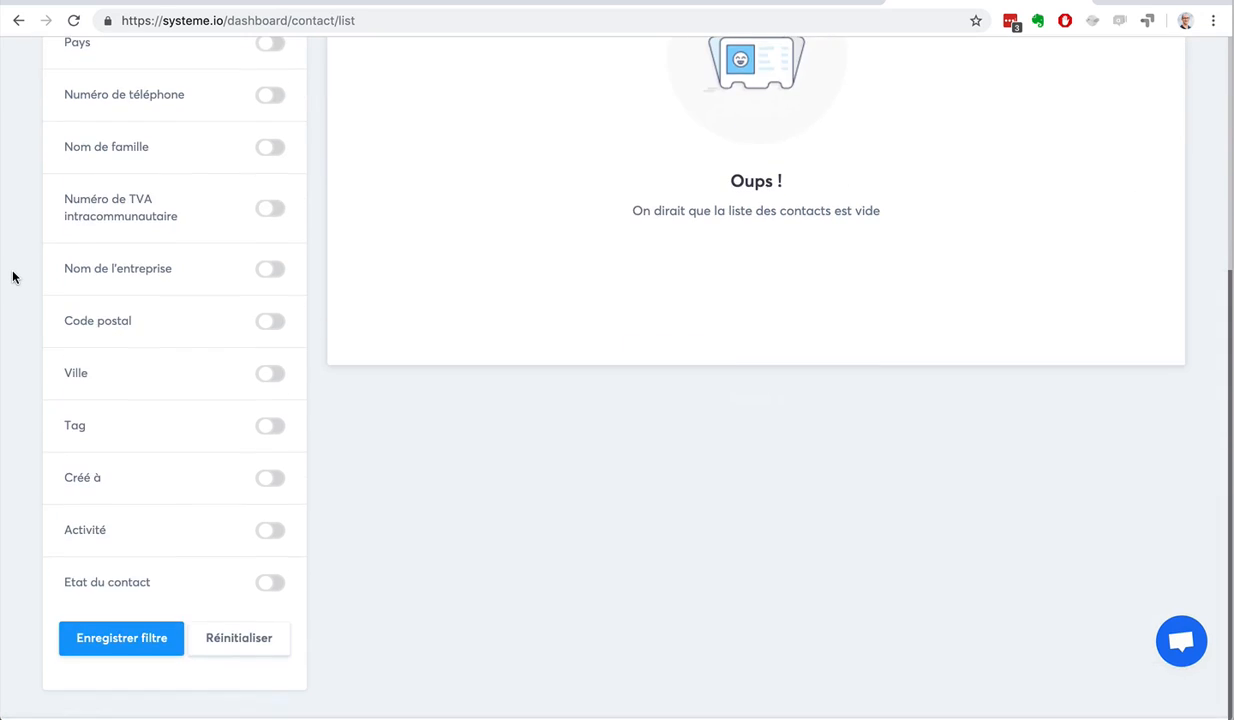
pyautogui.scroll(5, 13, 277)
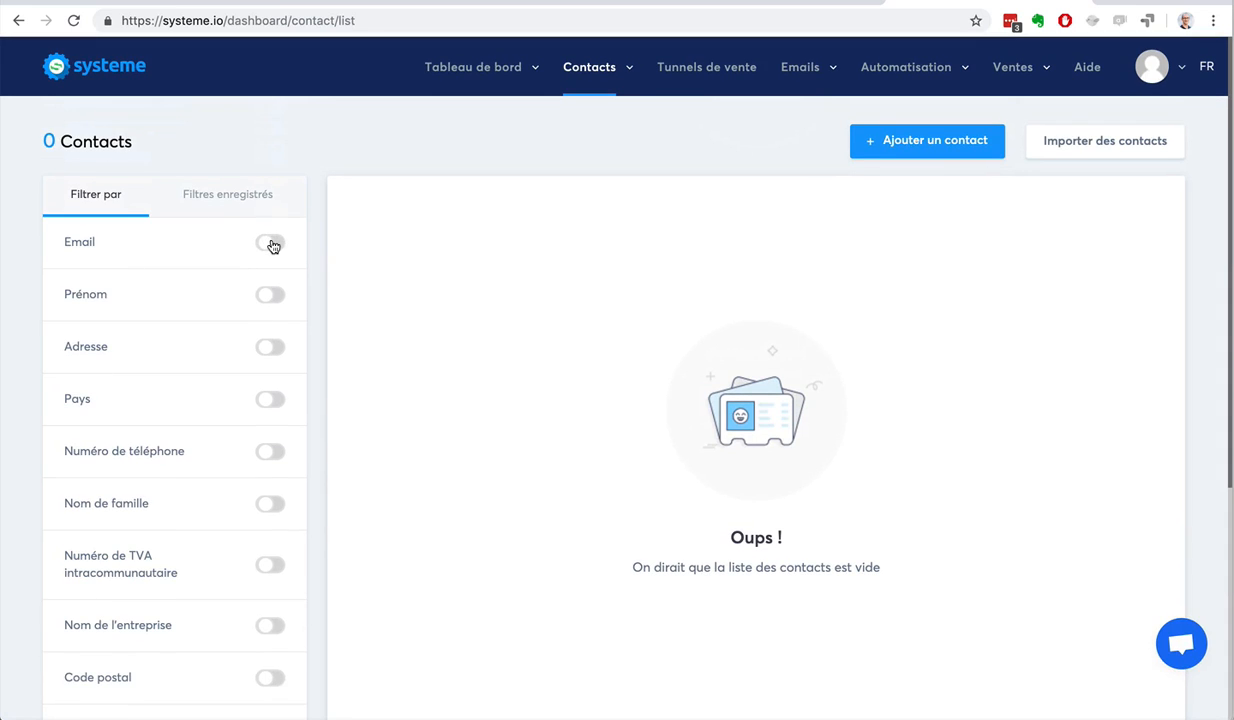
# - Open the form for adding a contact and examine its fields and tag choices
pyautogui.click(931, 140)
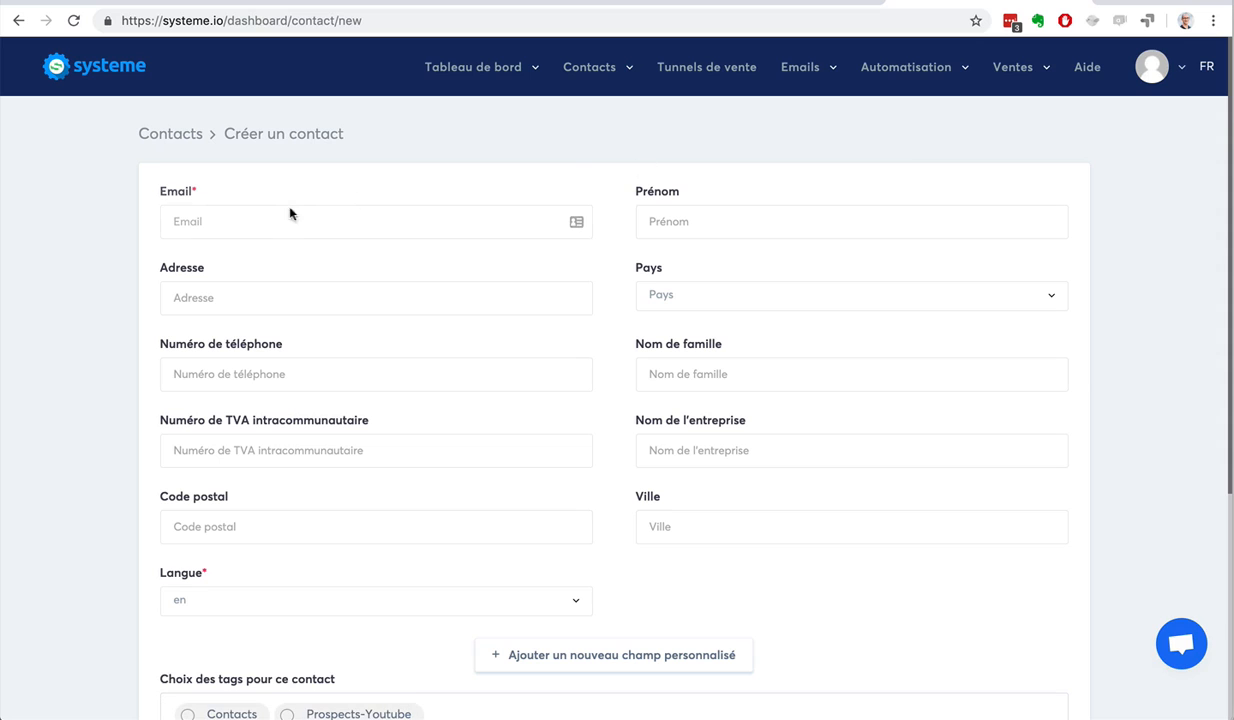
pyautogui.click(274, 218)
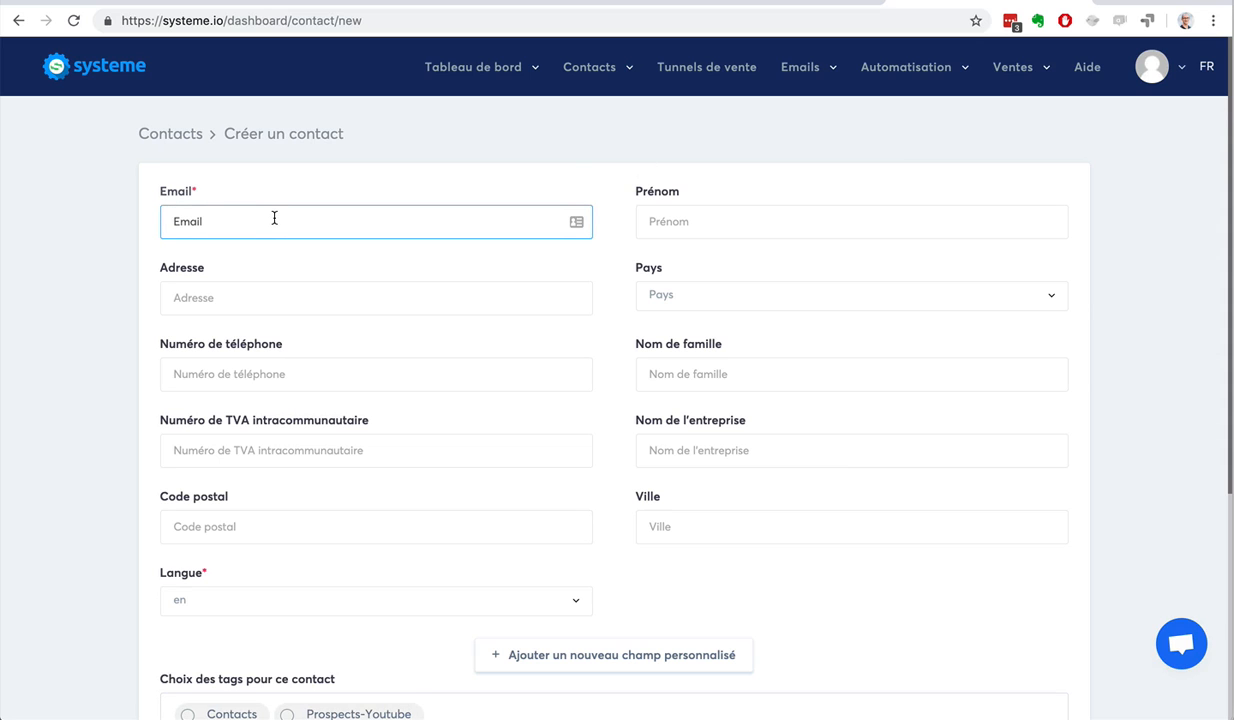
pyautogui.scroll(-4, 272, 216)
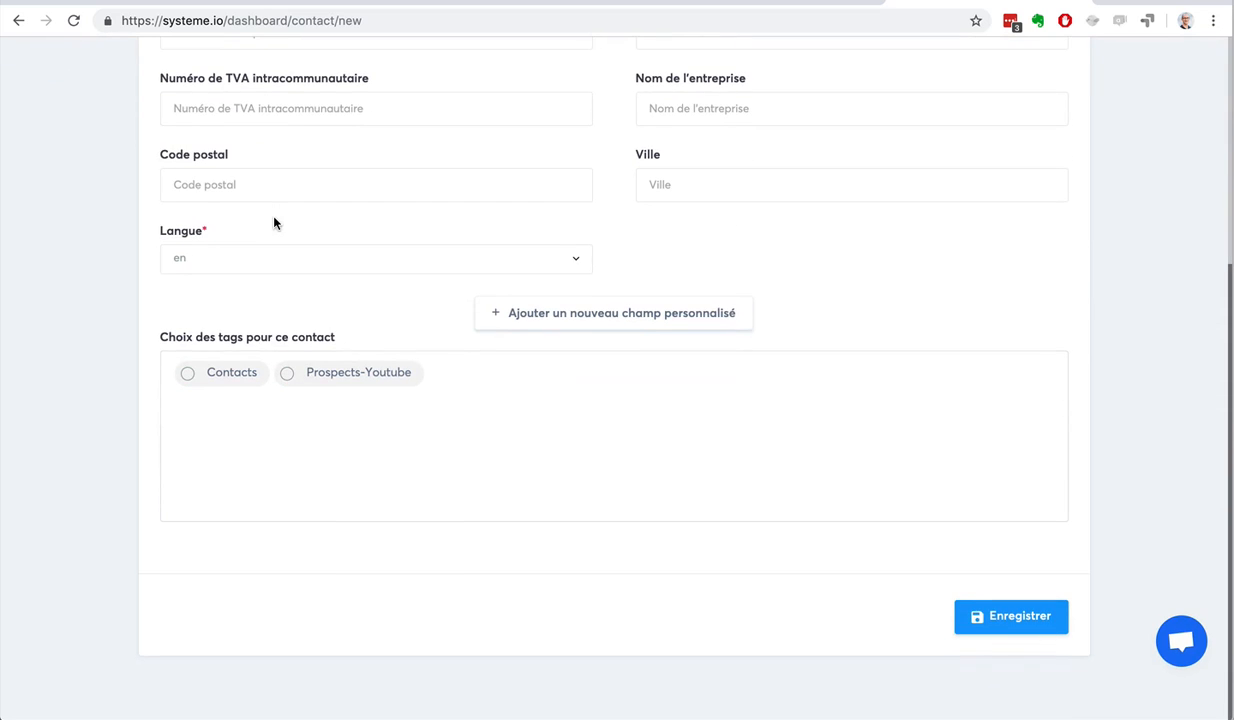
pyautogui.scroll(1, 276, 223)
pyautogui.scroll(3, 274, 223)
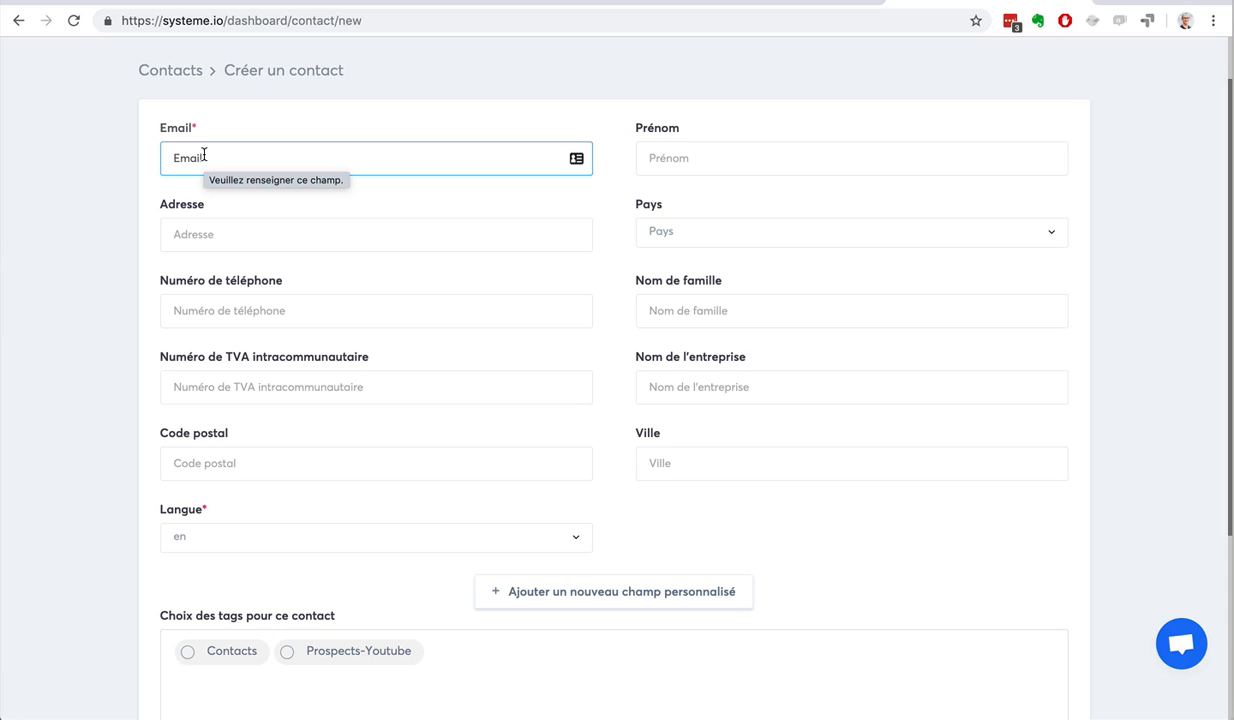
# - Set the new contact's language to fr, and return to the contact list without saving the contact
pyautogui.click(293, 535)
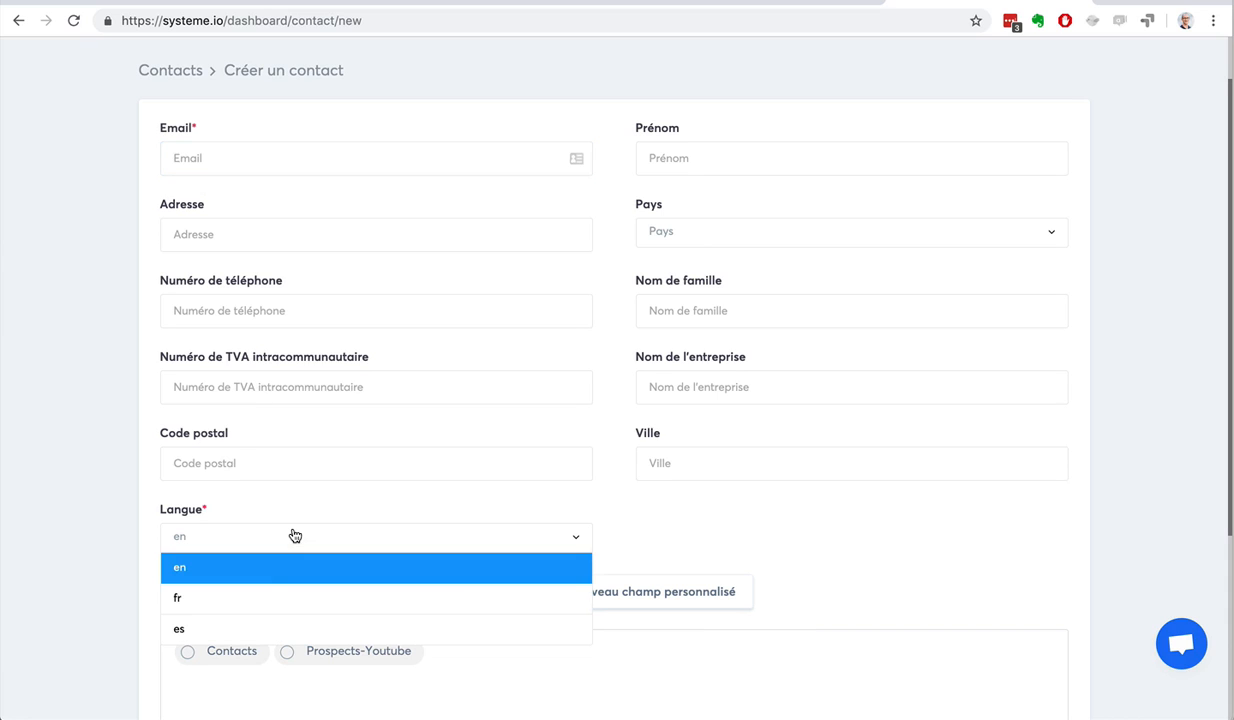
pyautogui.click(267, 598)
pyautogui.scroll(1, 127, 541)
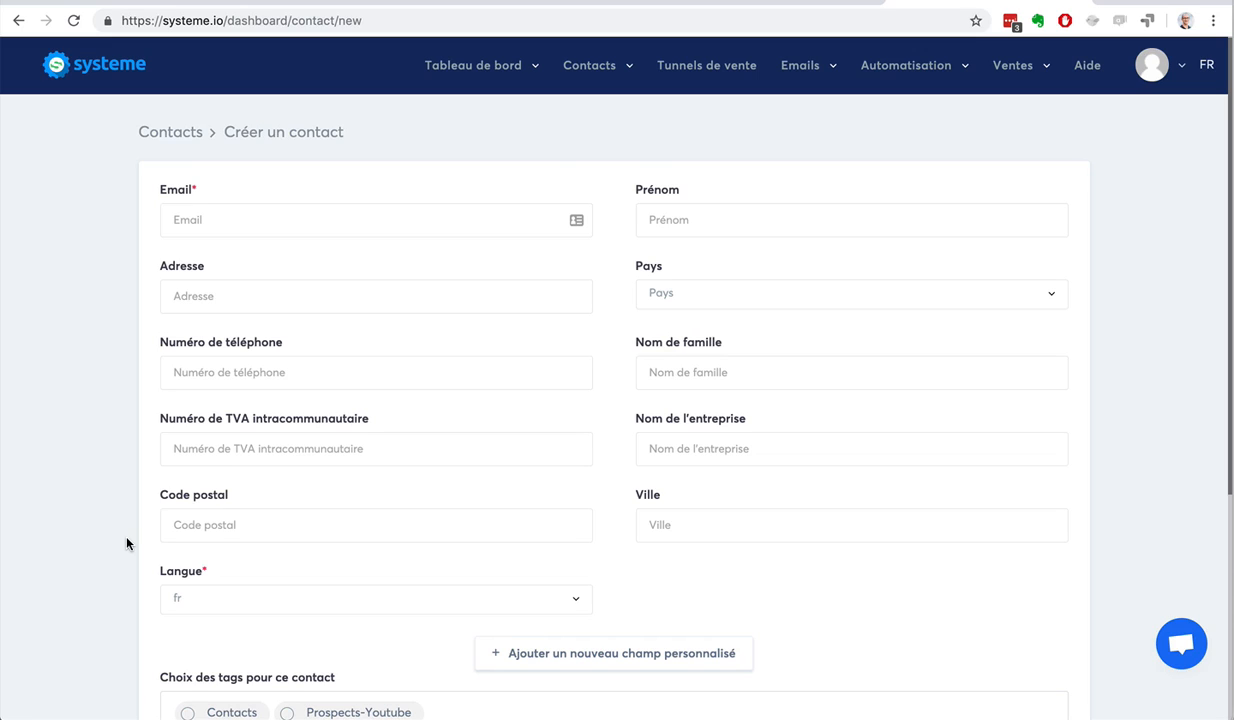
pyautogui.click(208, 213)
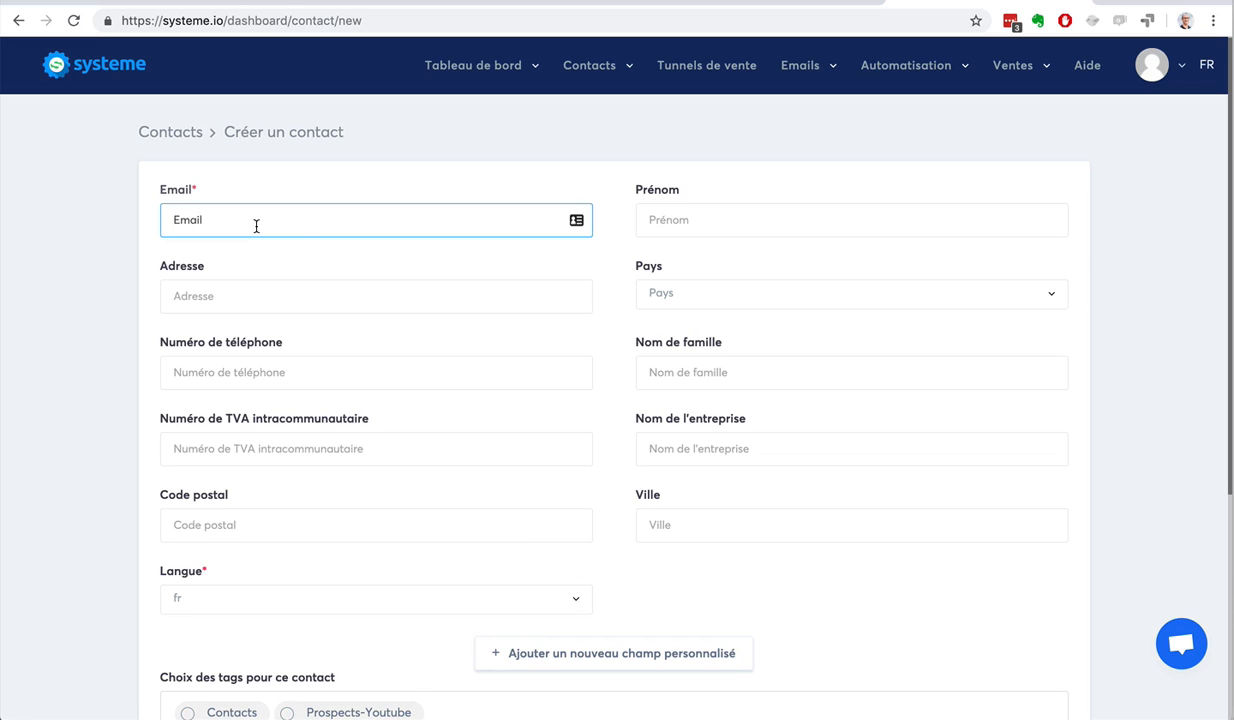
pyautogui.click(18, 20)
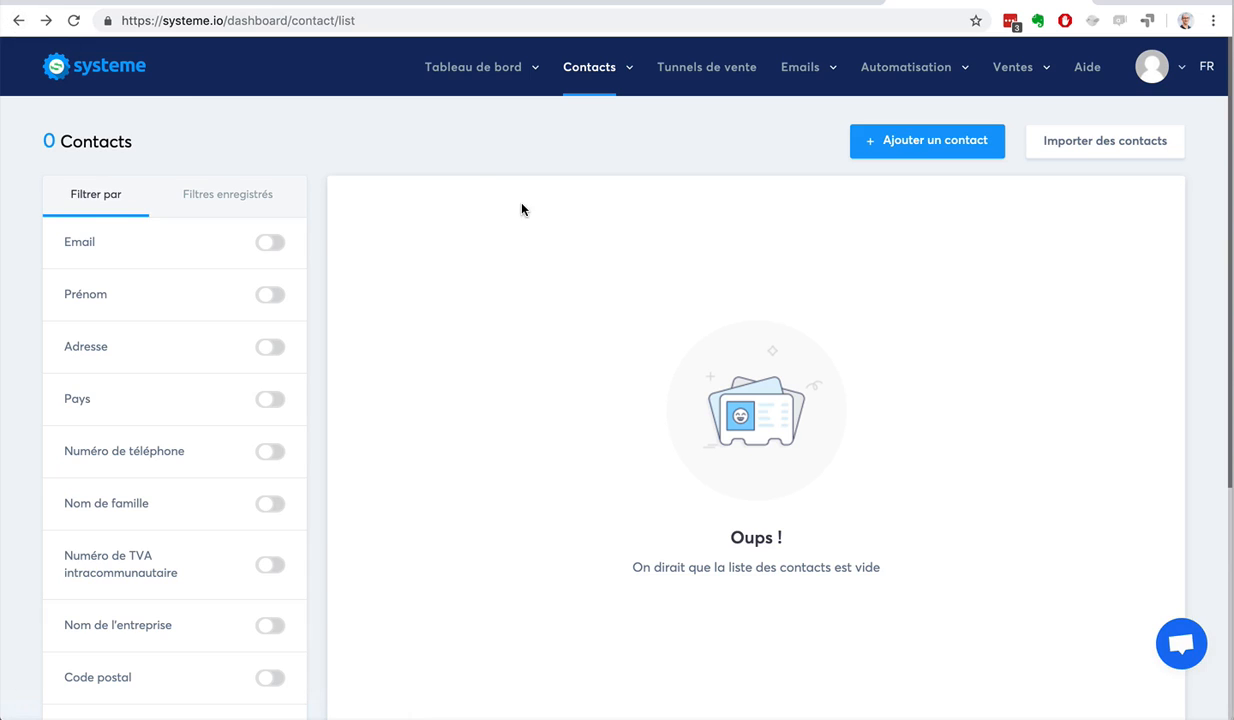
# - Open the contact import page and check the CSV import settings and the campaign choices
pyautogui.click(1068, 152)
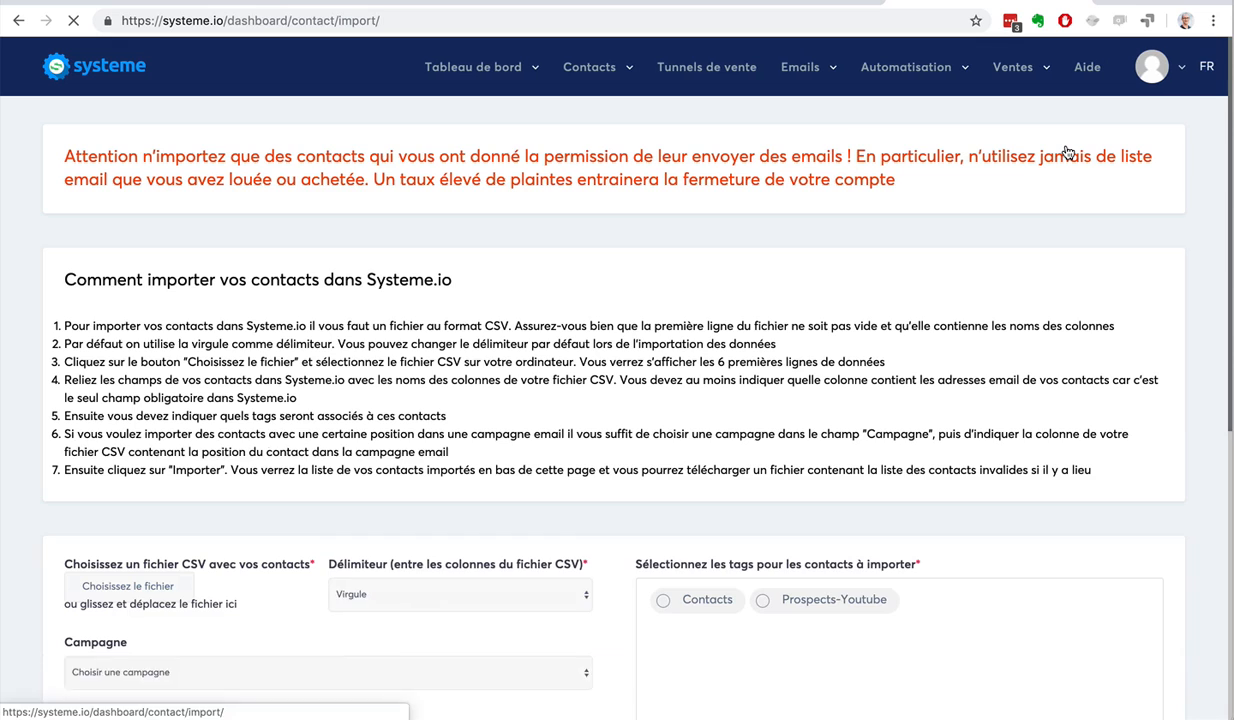
pyautogui.scroll(-2, 1047, 377)
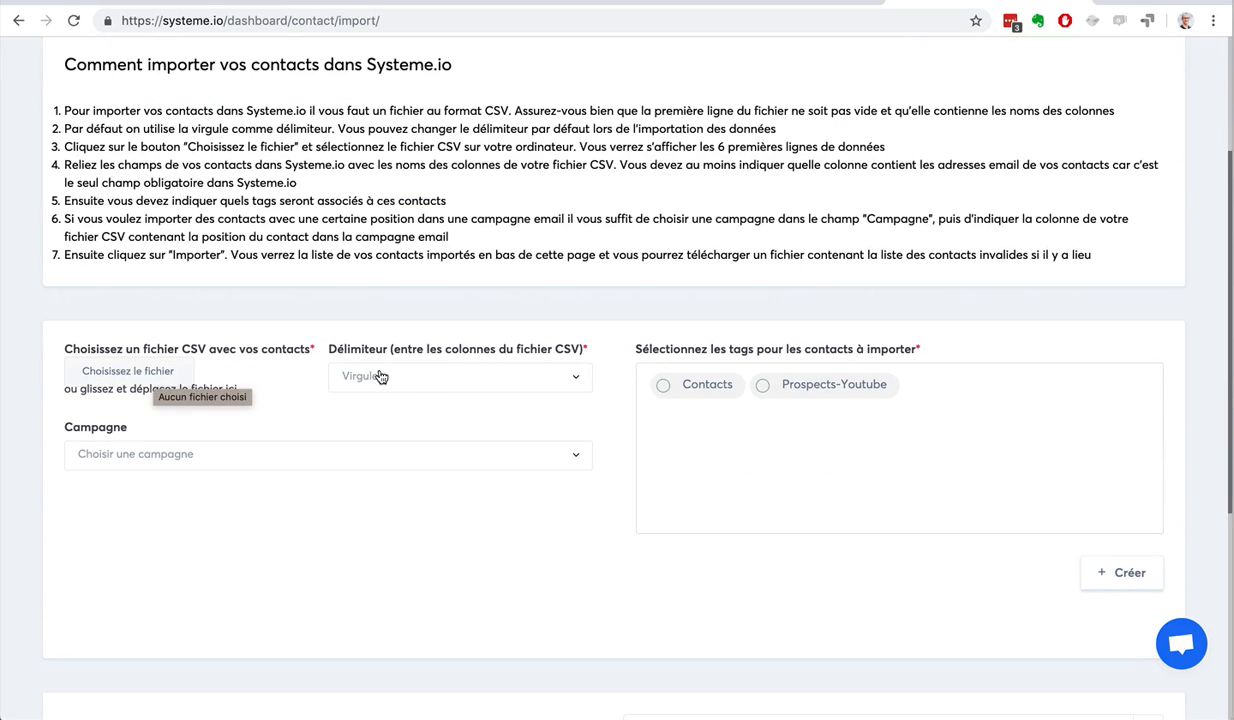
pyautogui.click(167, 456)
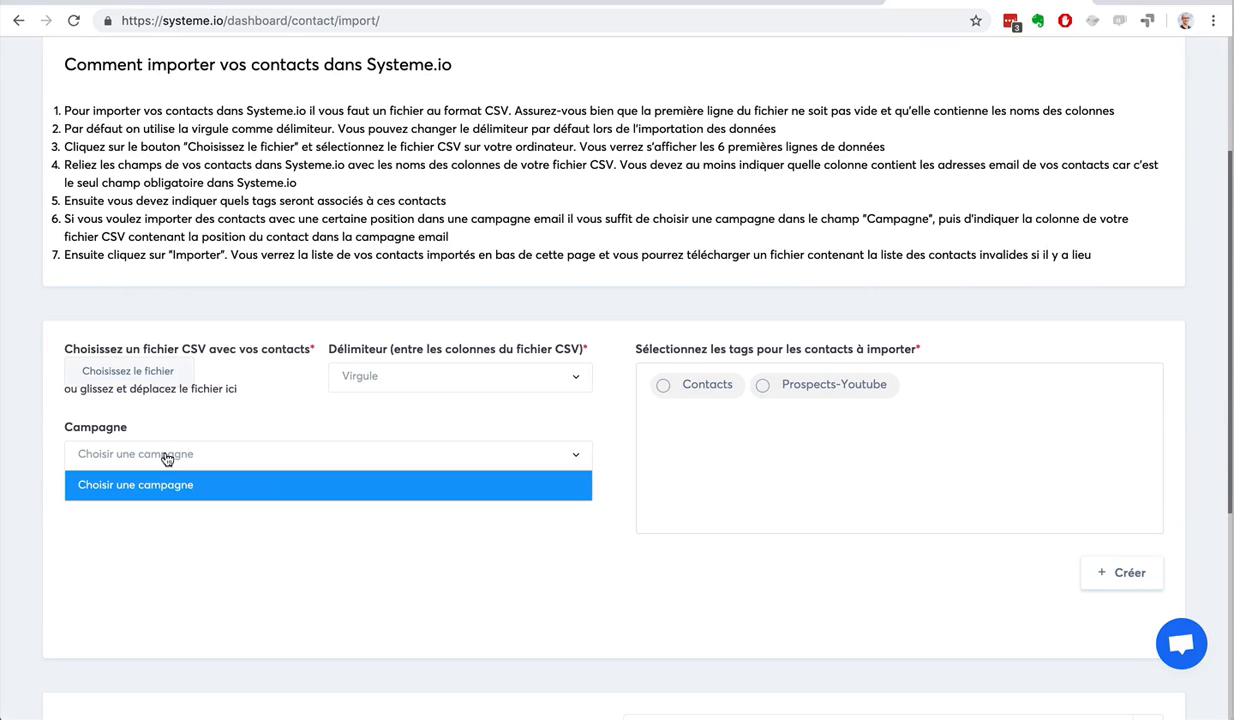
pyautogui.click(200, 508)
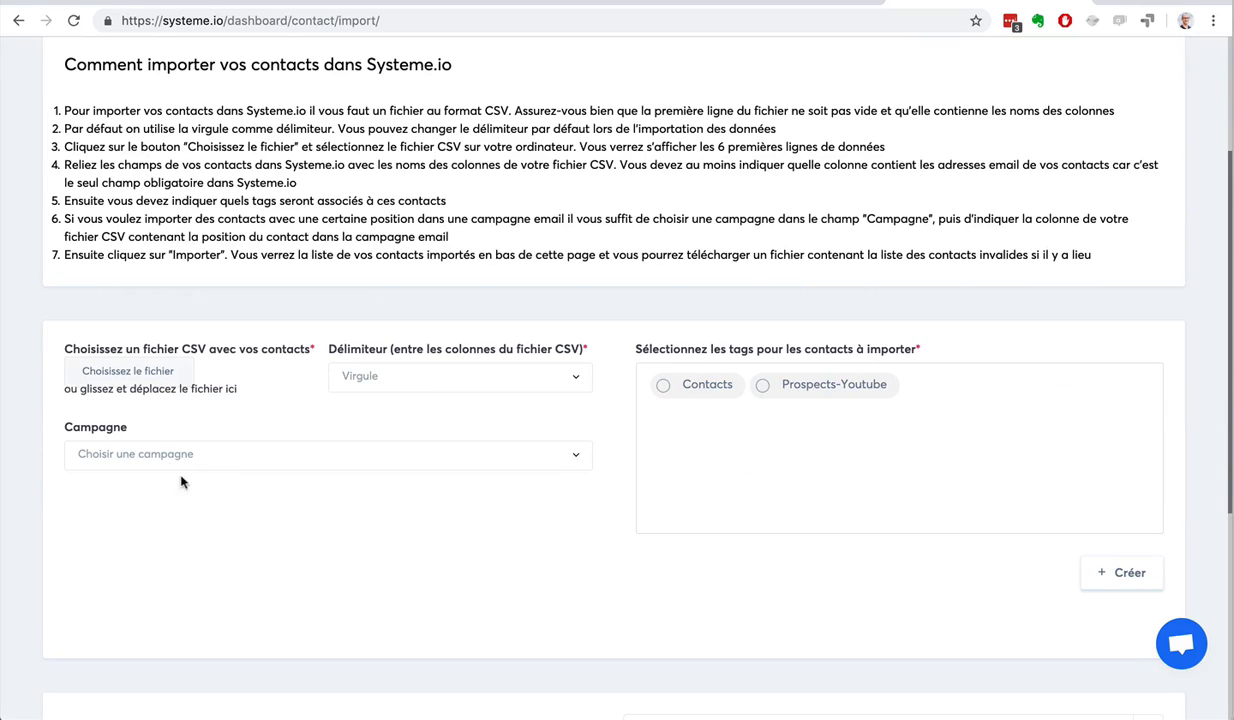
# - Select only the Contacts tag for the contacts to import, and return to the contact list without importing
pyautogui.click(666, 386)
pyautogui.click(763, 388)
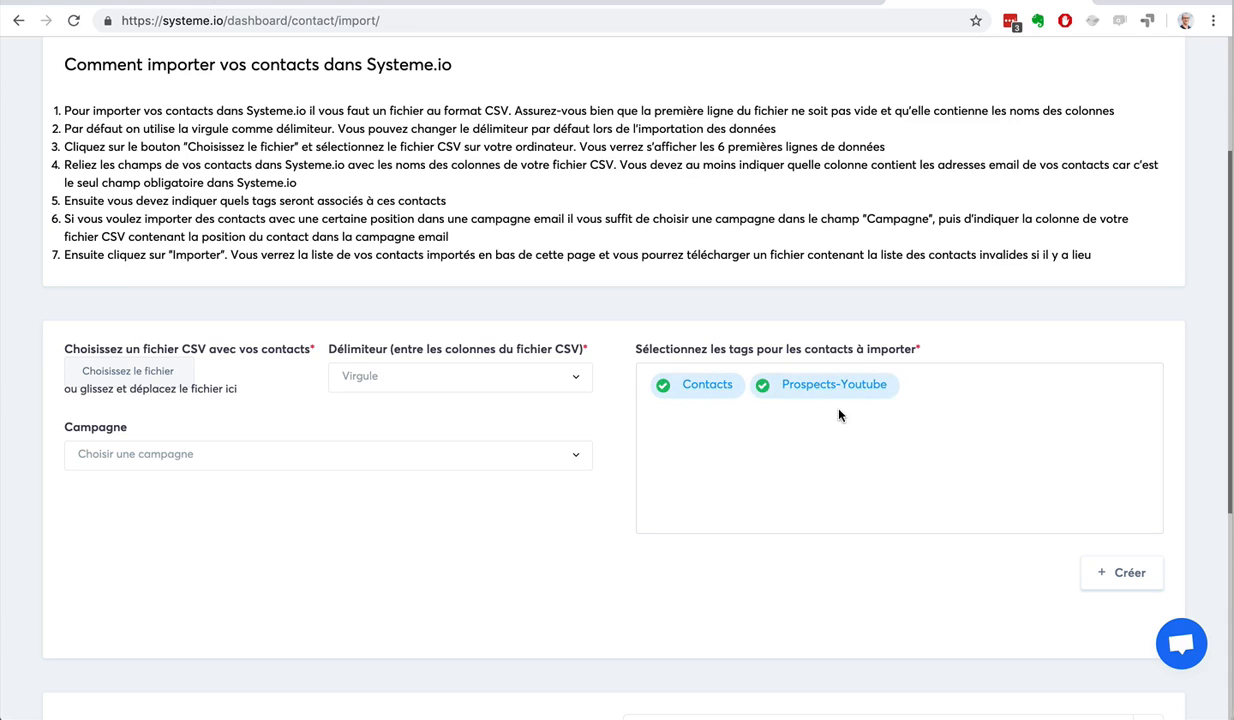
pyautogui.click(763, 388)
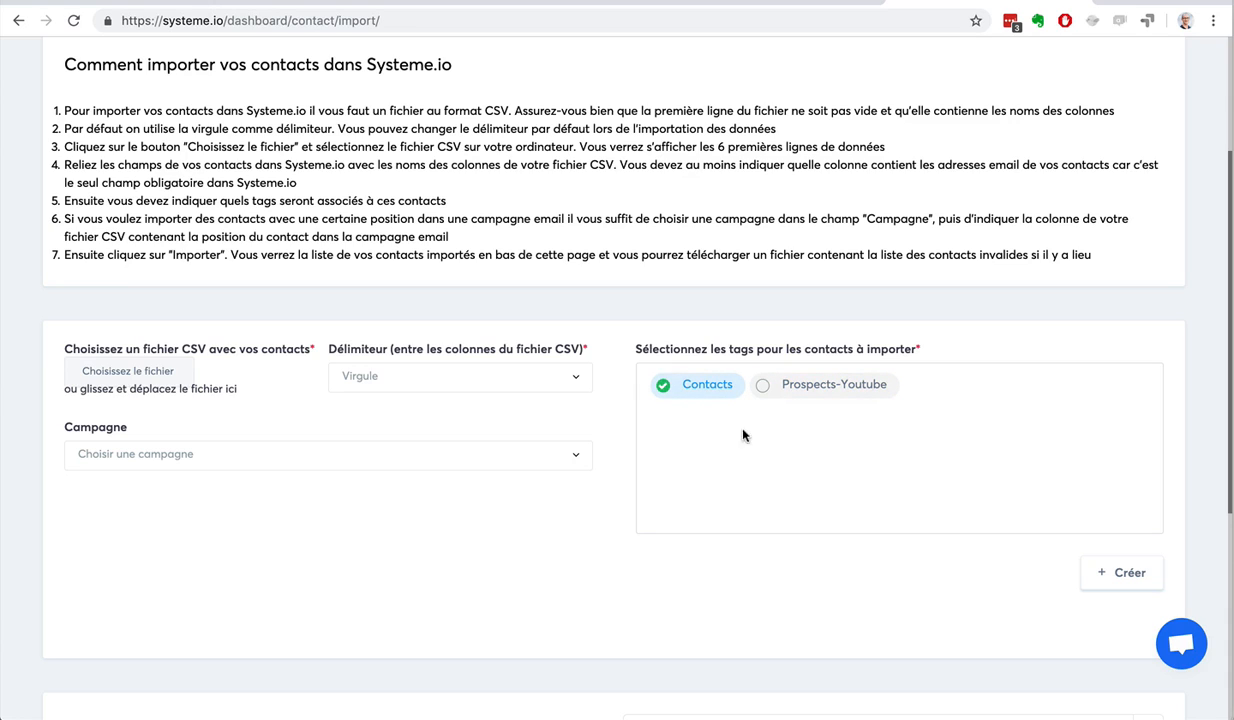
pyautogui.click(14, 18)
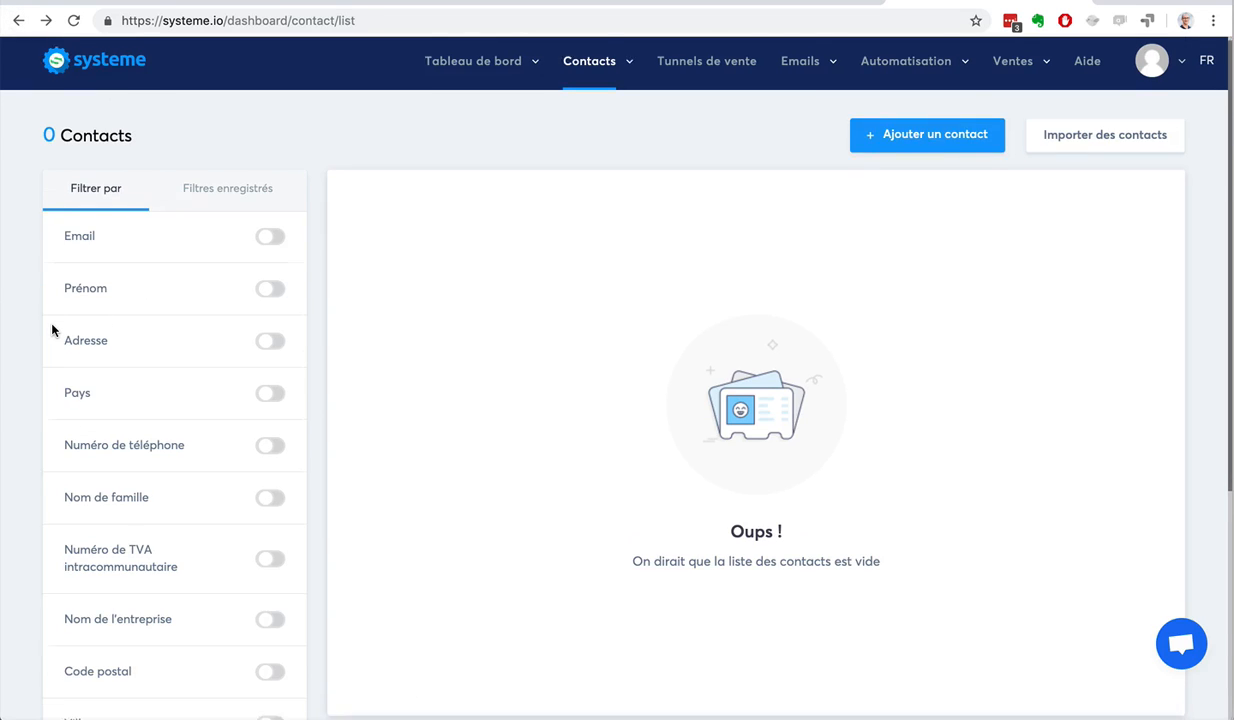
# - Filter the contacts by creation date (Créé à) with the condition "Est égal à" 16/4/2019
pyautogui.scroll(-5, 52, 330)
pyautogui.scroll(5, 52, 330)
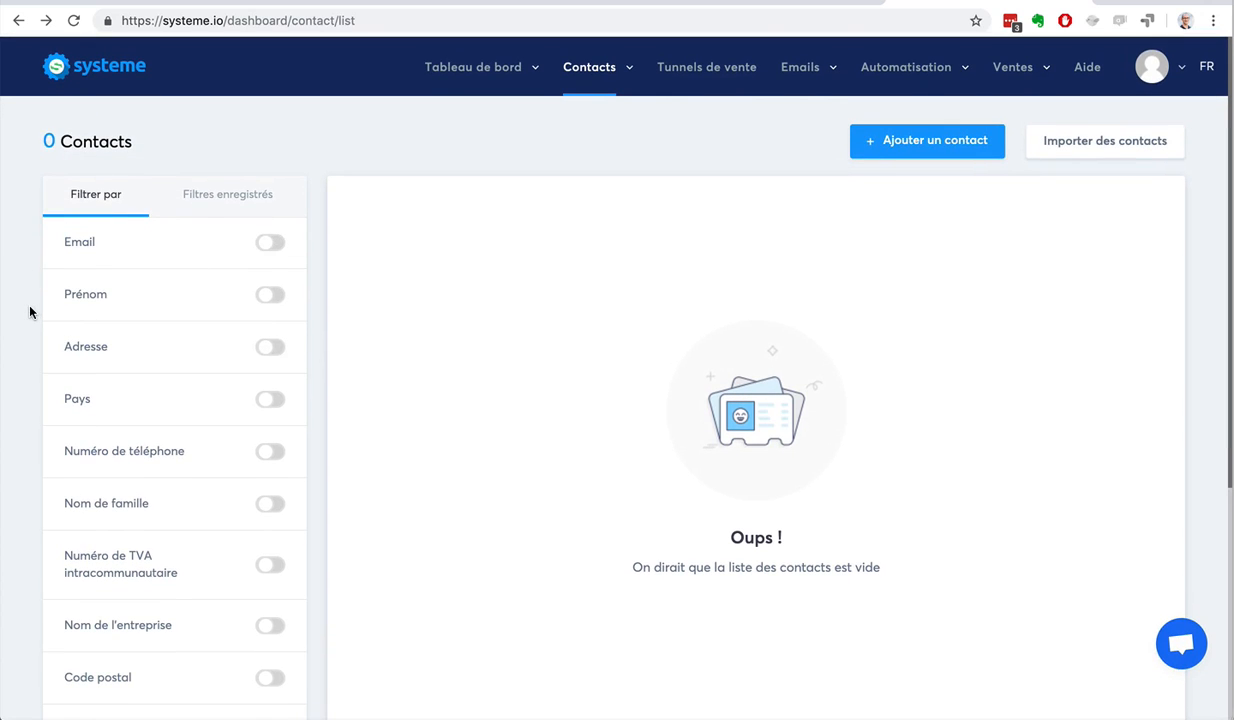
pyautogui.scroll(-4, 30, 310)
pyautogui.scroll(4, 30, 310)
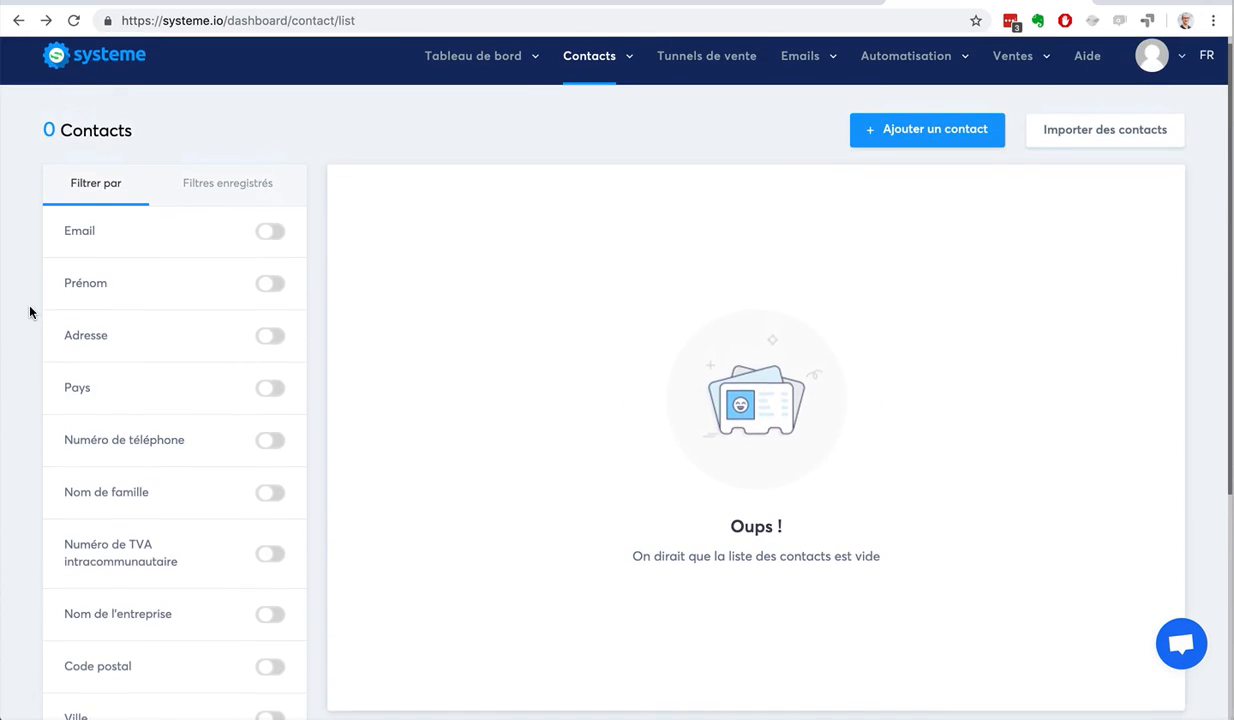
pyautogui.scroll(-2, 40, 304)
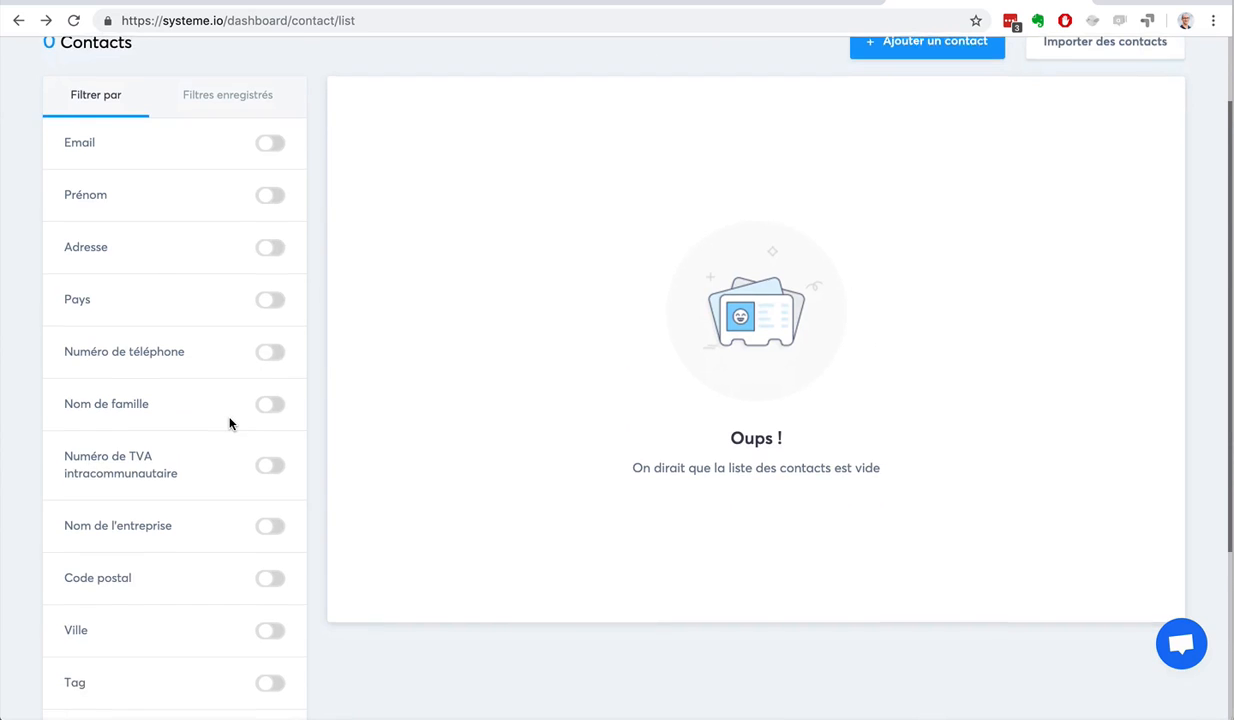
pyautogui.scroll(-5, 231, 421)
pyautogui.click(275, 481)
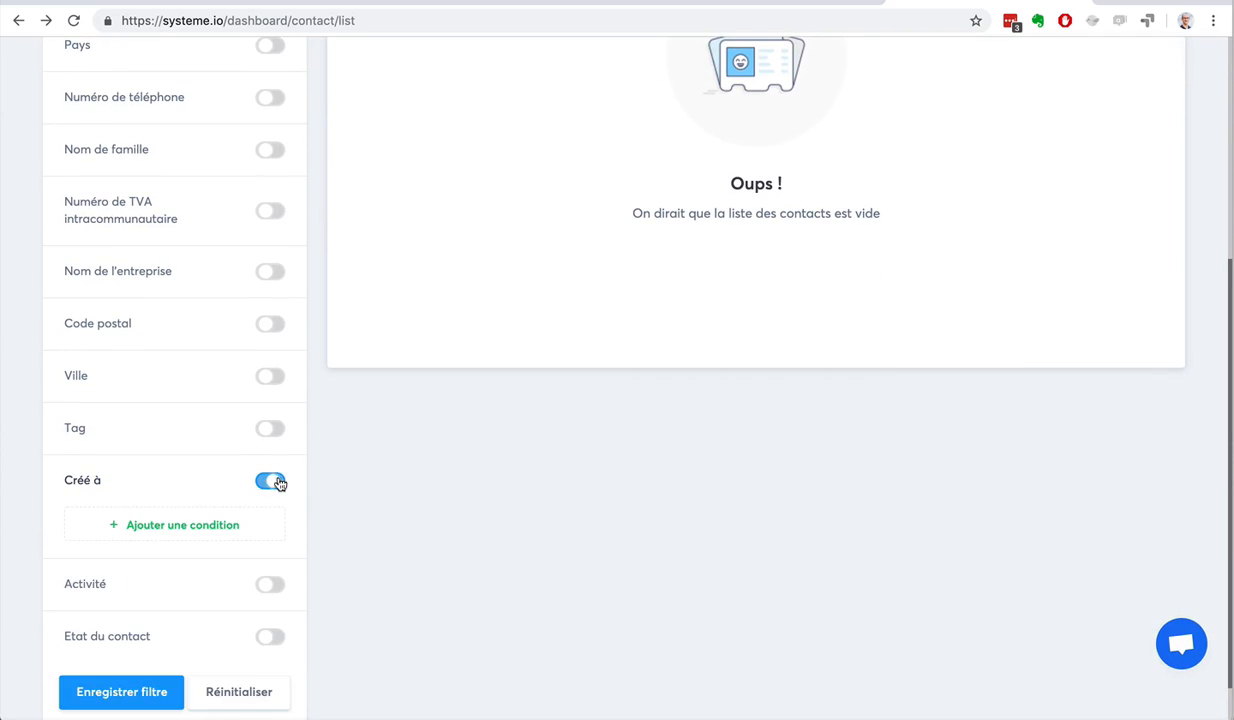
pyautogui.click(165, 520)
pyautogui.click(121, 528)
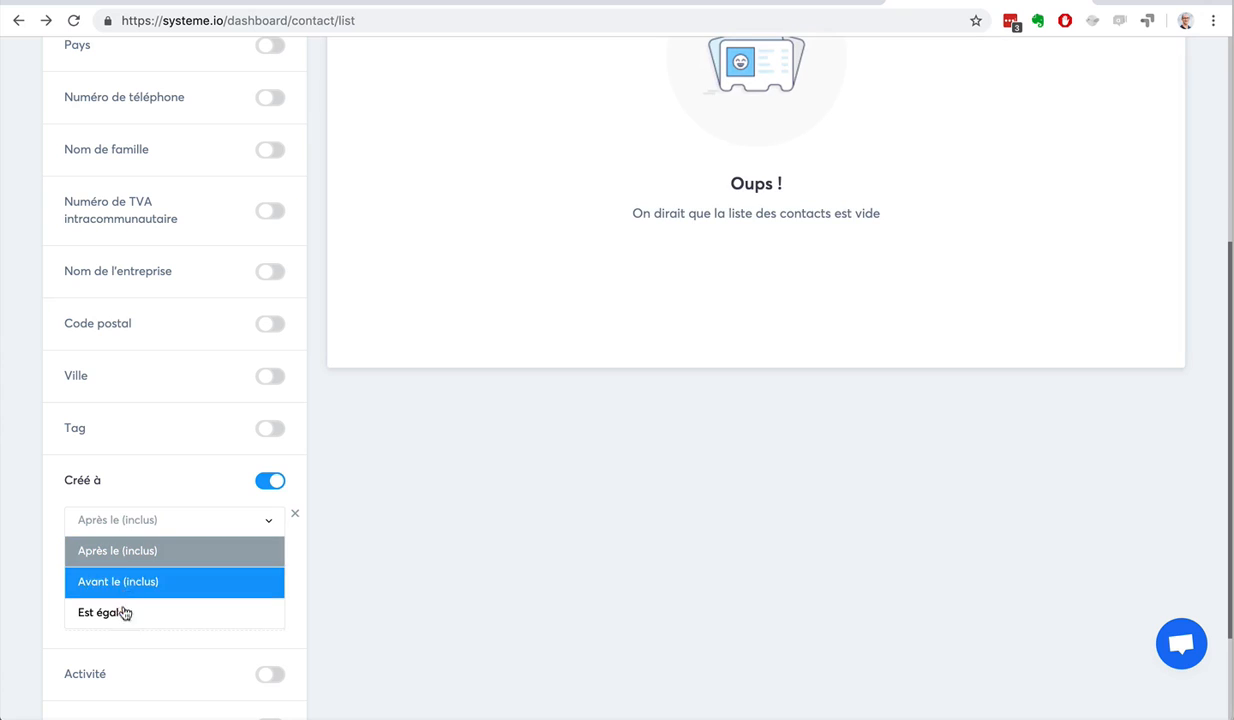
pyautogui.click(124, 613)
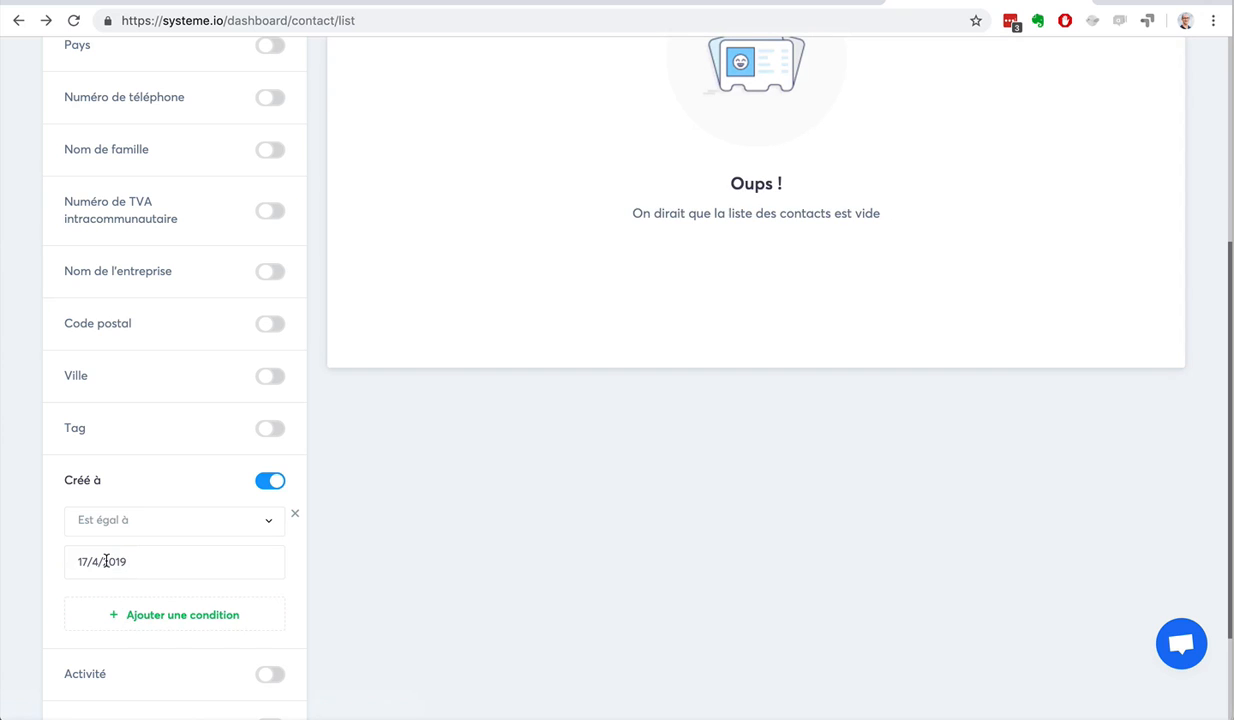
pyautogui.click(121, 562)
pyautogui.click(116, 693)
# - Review the contact list and its creation-date filter condition, and return to the dashboard overview
pyautogui.scroll(5, 40, 433)
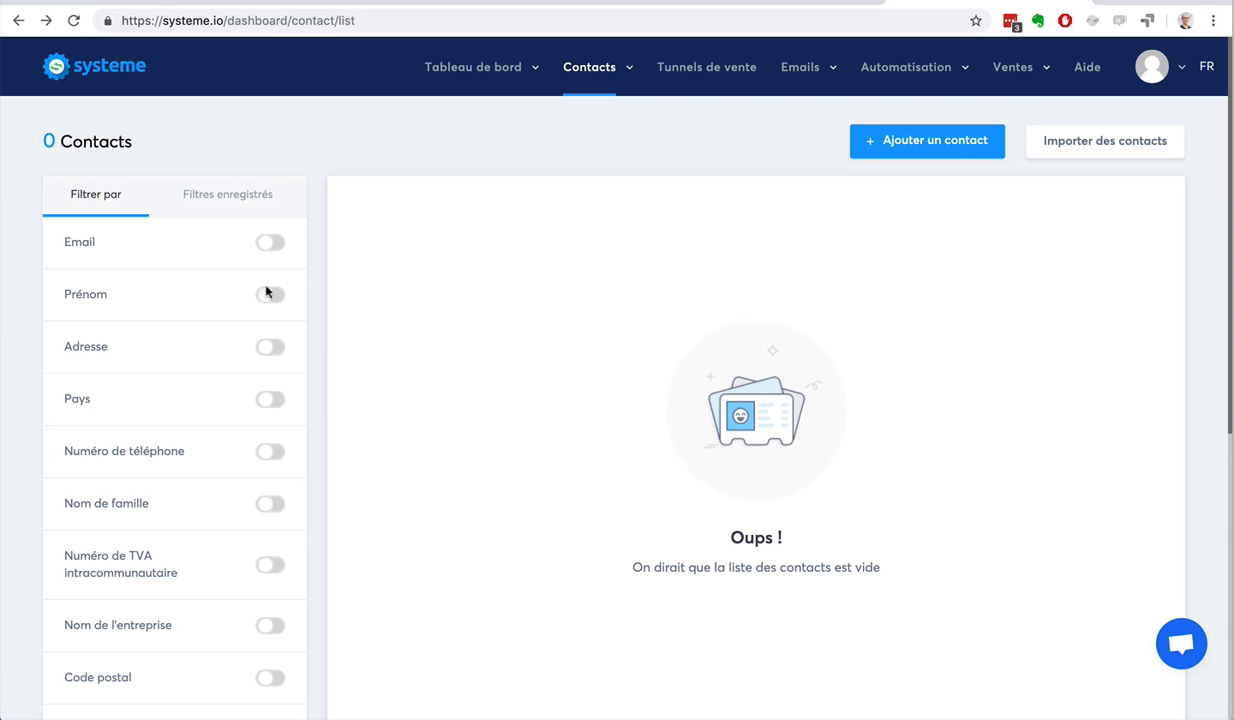
pyautogui.scroll(-3, 411, 299)
pyautogui.scroll(-3, 412, 298)
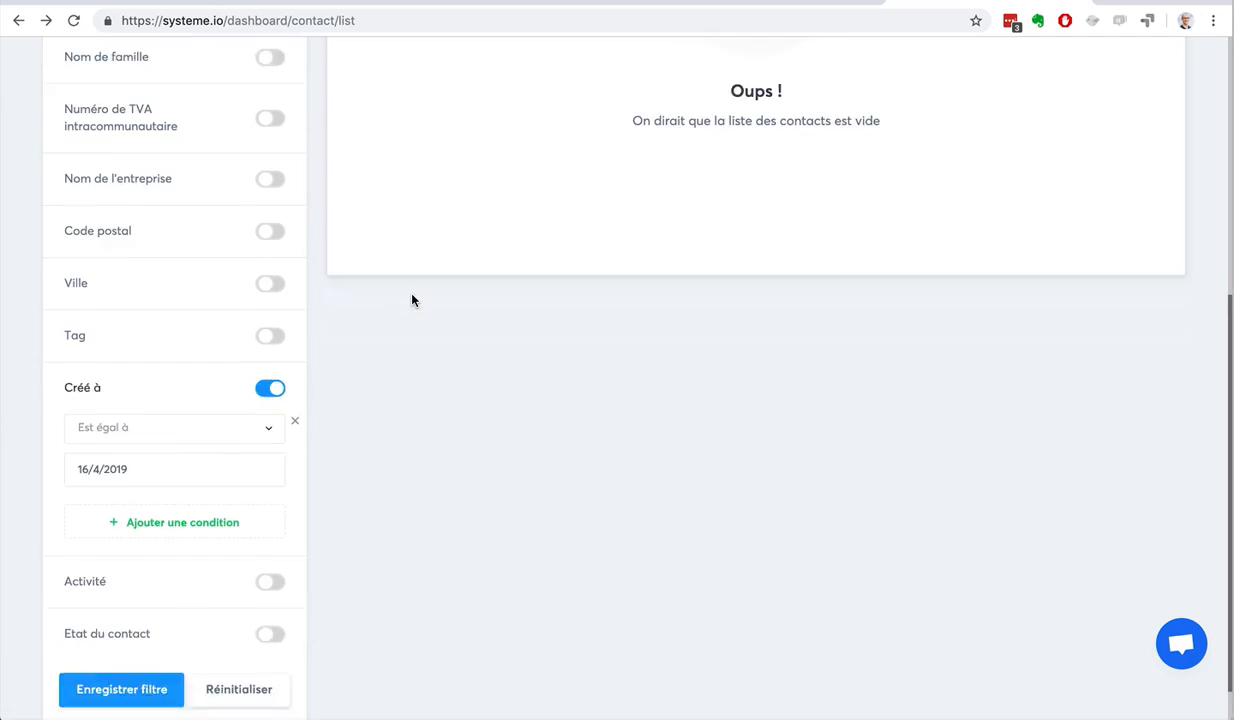
pyautogui.click(116, 478)
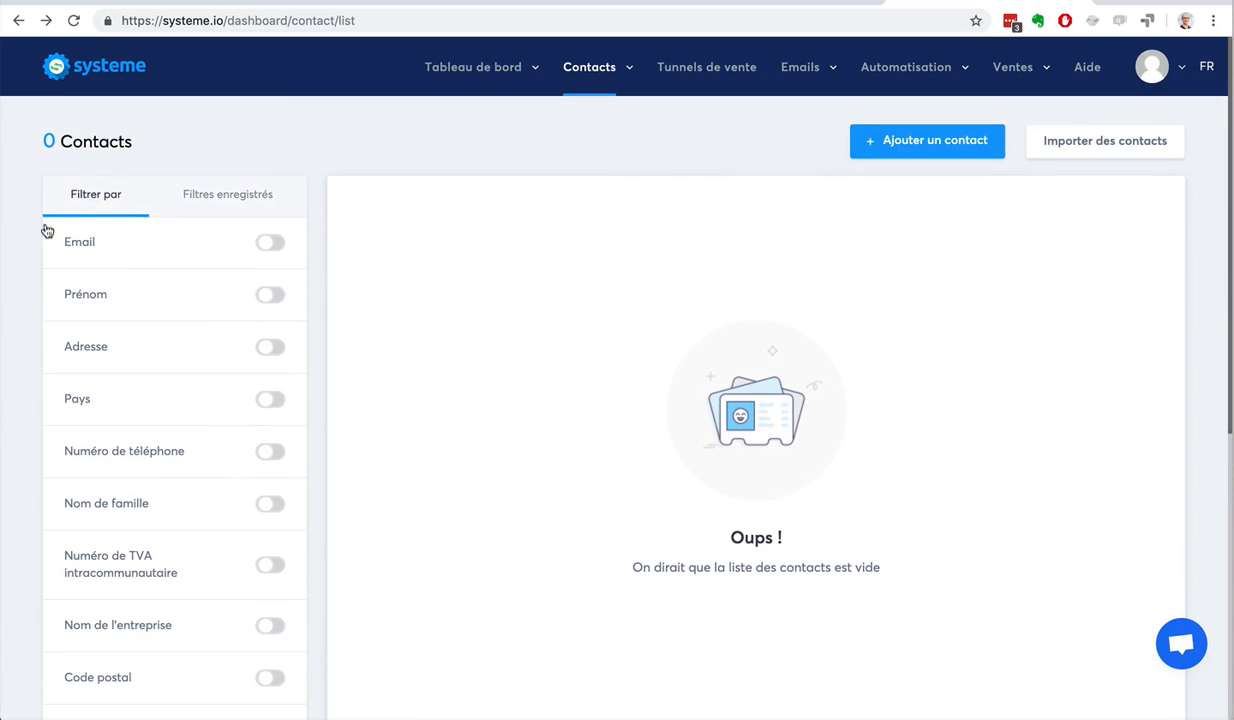
pyautogui.scroll(-5, 6, 332)
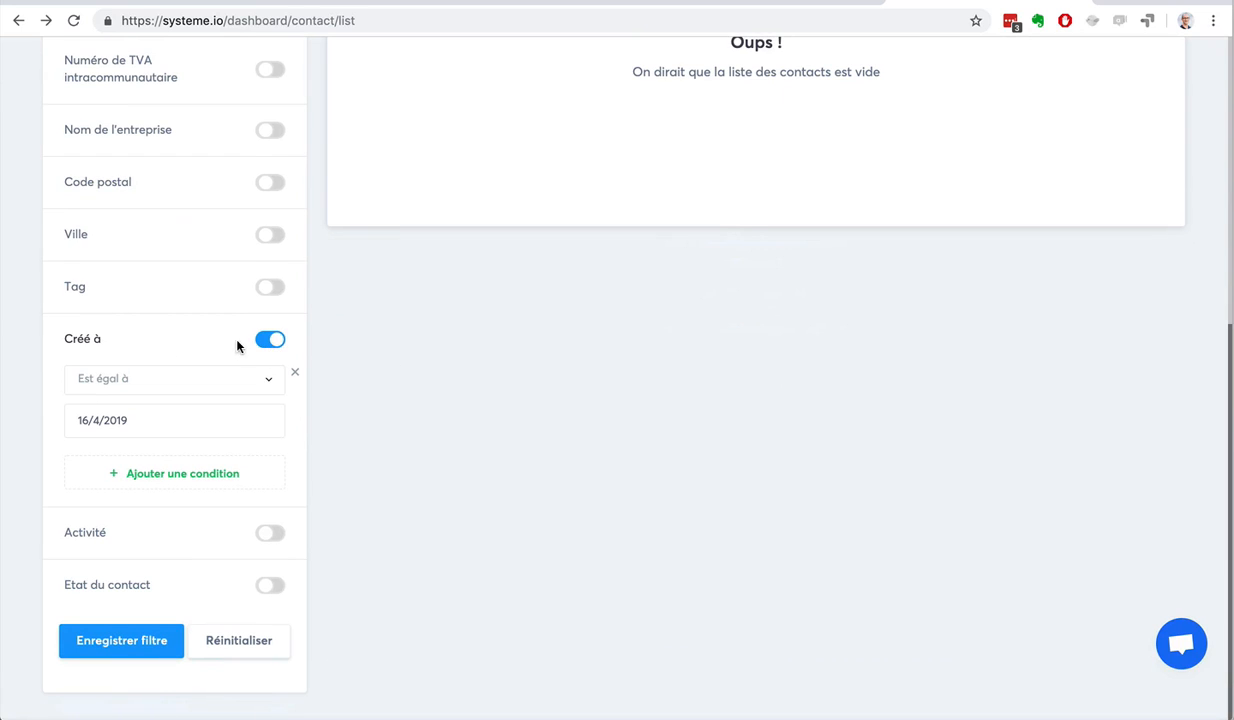
pyautogui.doubleClick(70, 339)
pyautogui.scroll(5, 352, 351)
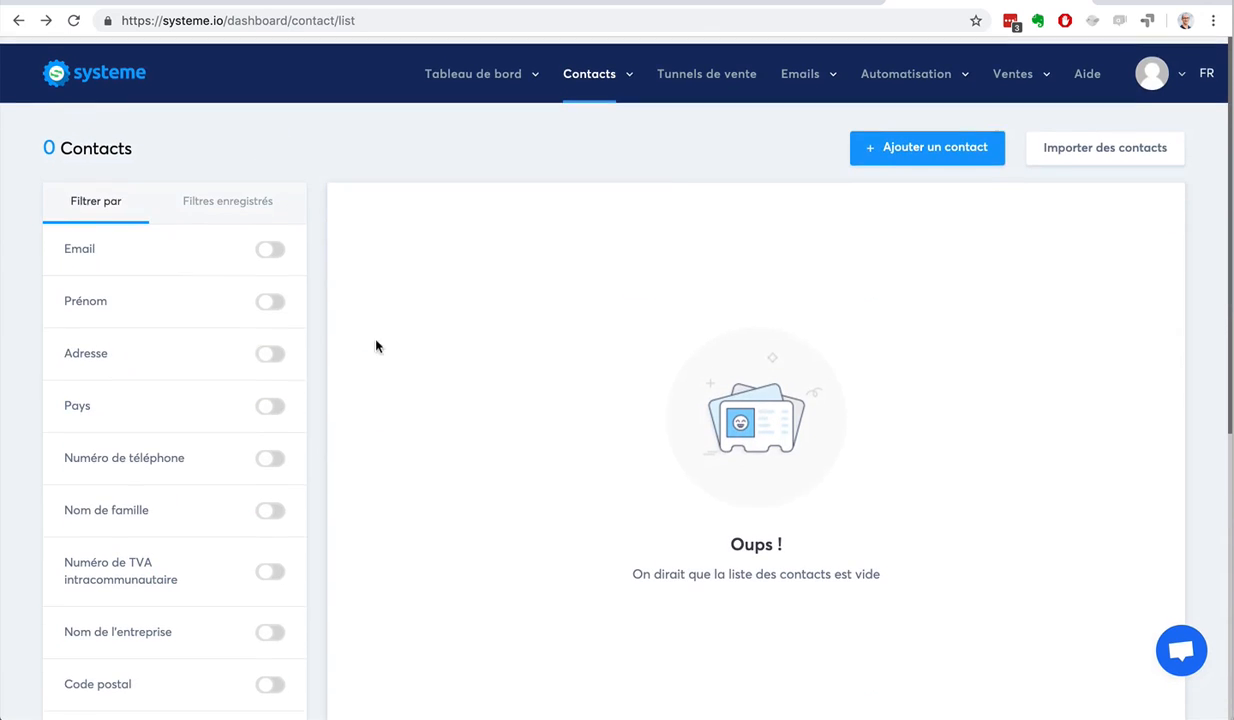
pyautogui.moveTo(482, 66)
pyautogui.click(467, 105)
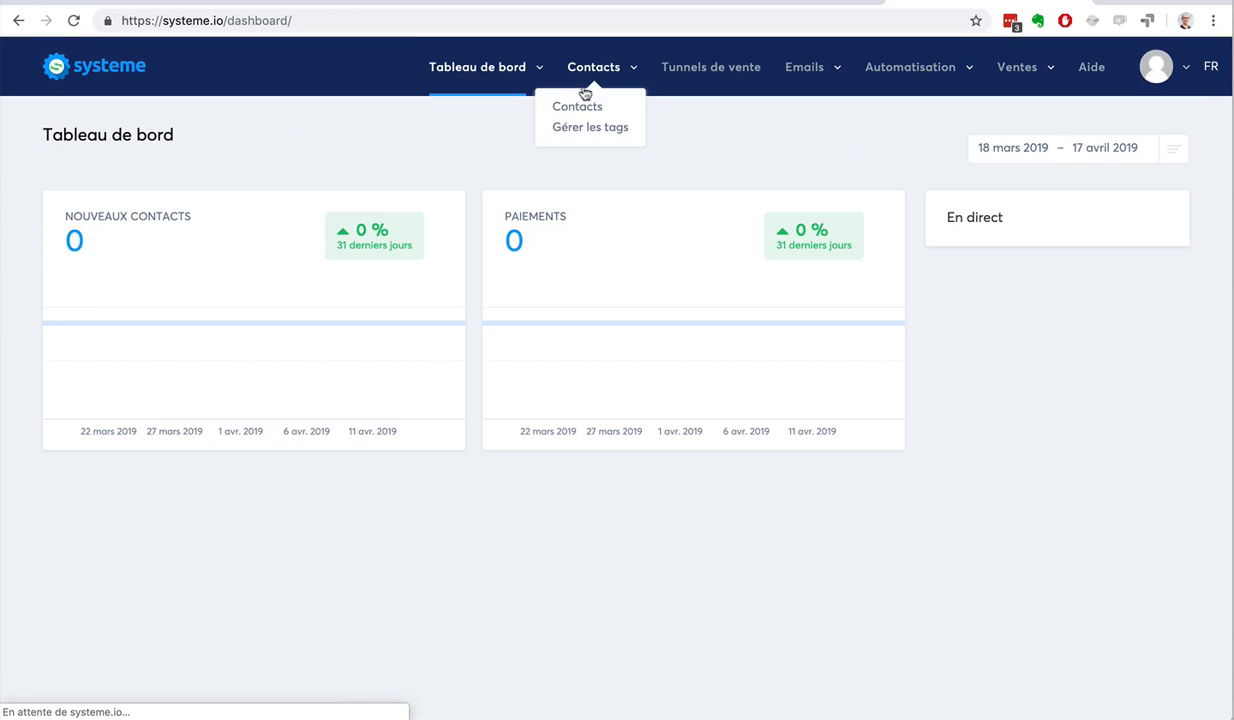
# - Open the contact list and check the available filters, including the creation-date (Créé à) condition
pyautogui.click(578, 107)
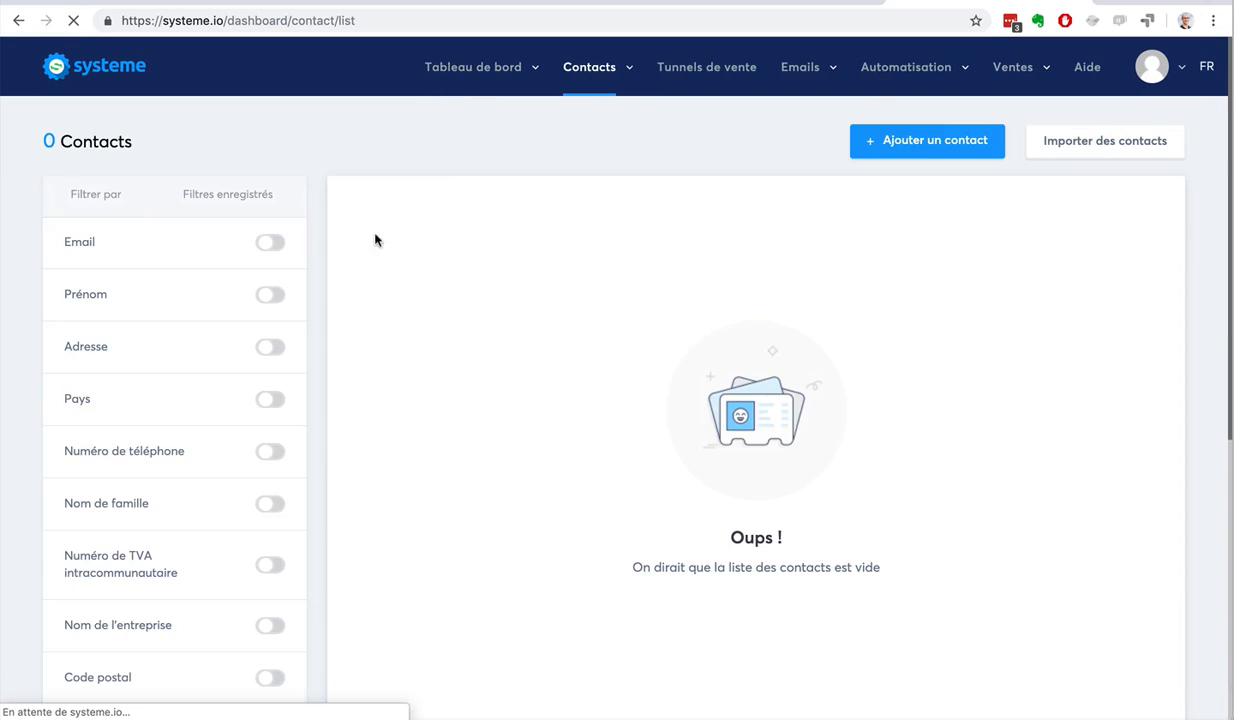
pyautogui.scroll(-5, 74, 344)
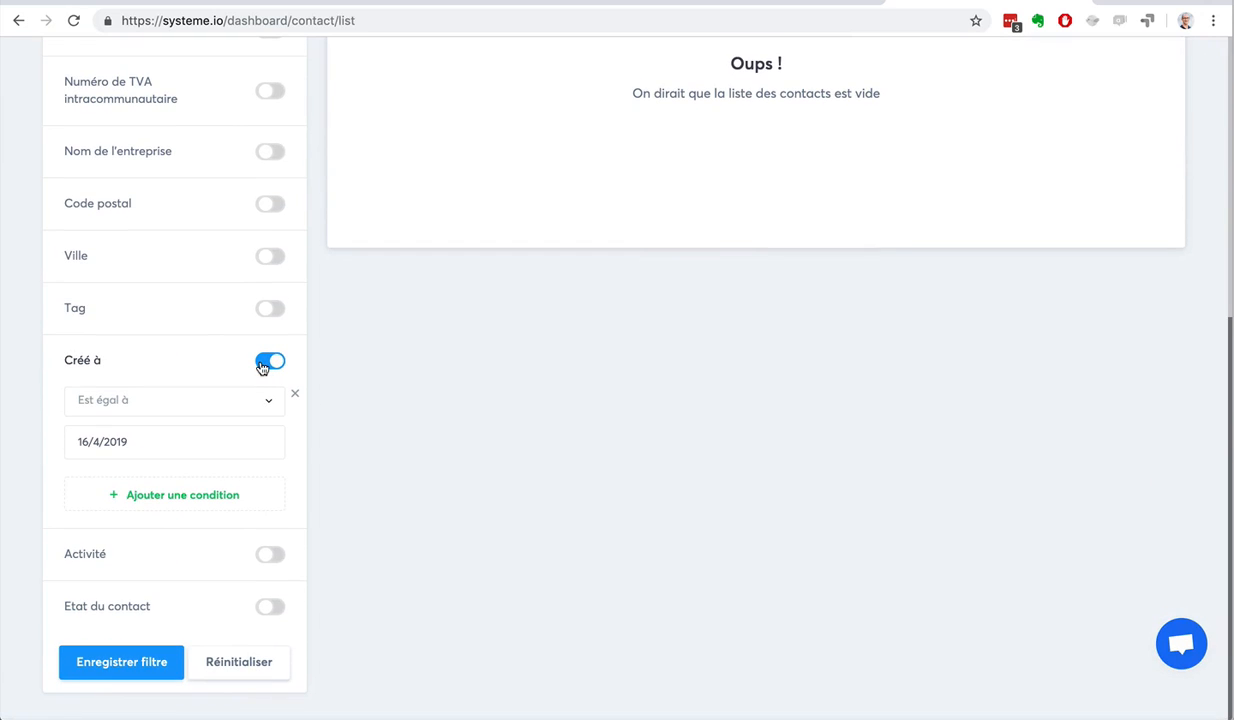
pyautogui.scroll(5, 201, 331)
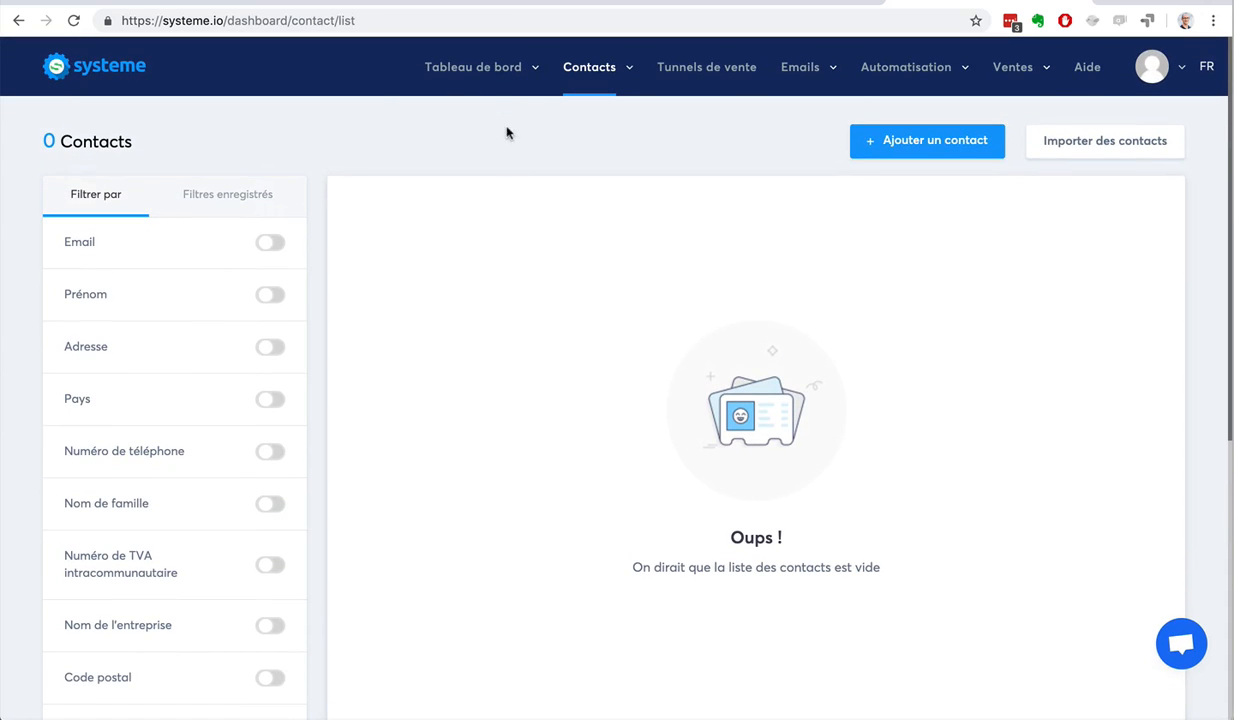
# - Turn on the Email filter for the contact list and look over the remaining filter criteria
pyautogui.click(272, 244)
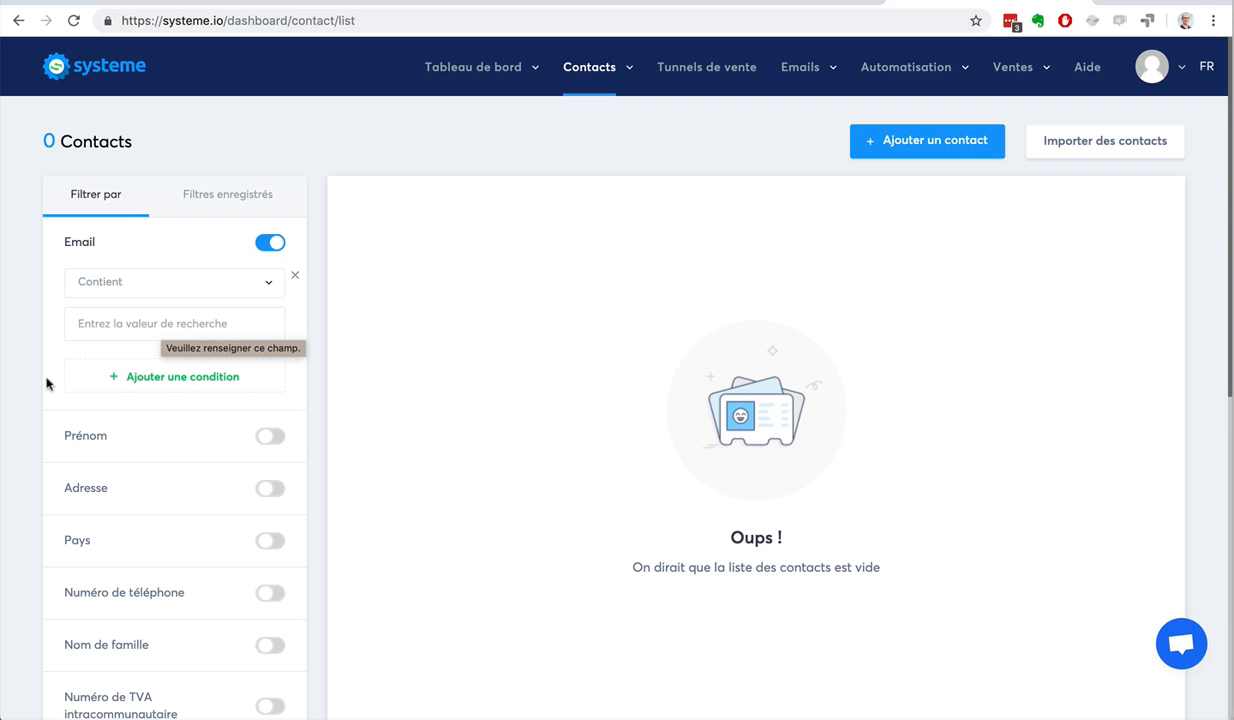
pyautogui.scroll(-5, 27, 408)
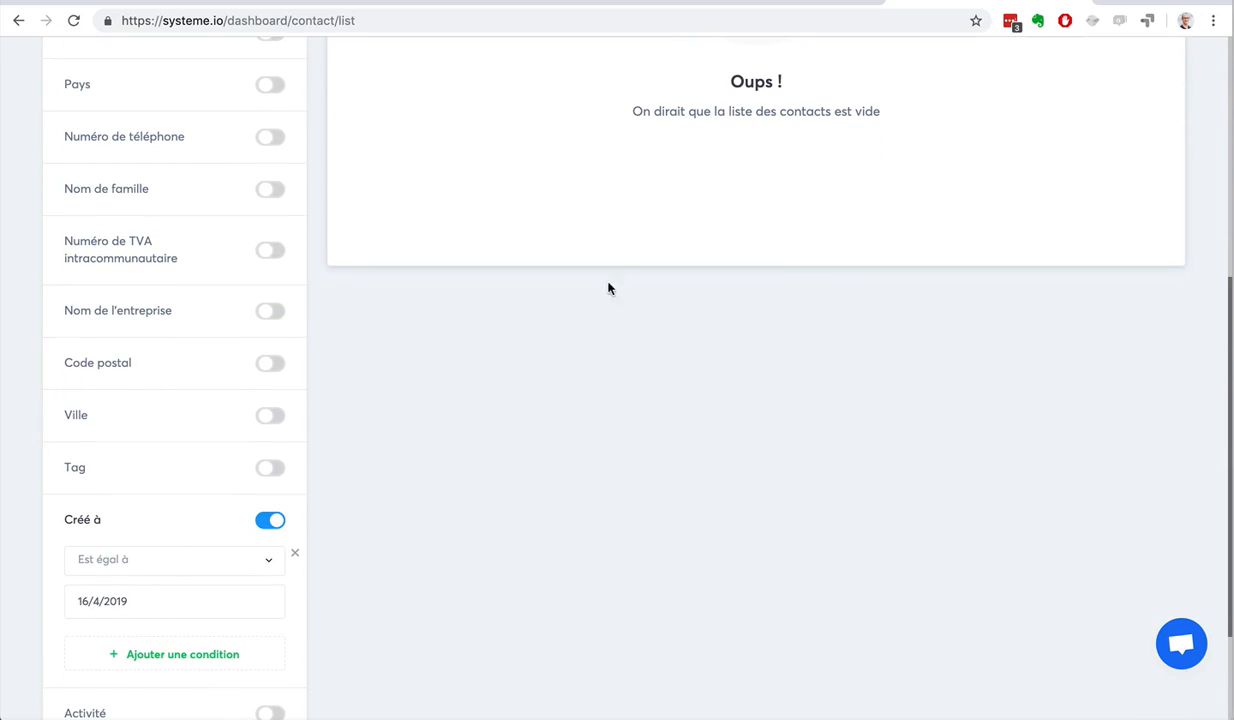
pyautogui.scroll(5, 620, 275)
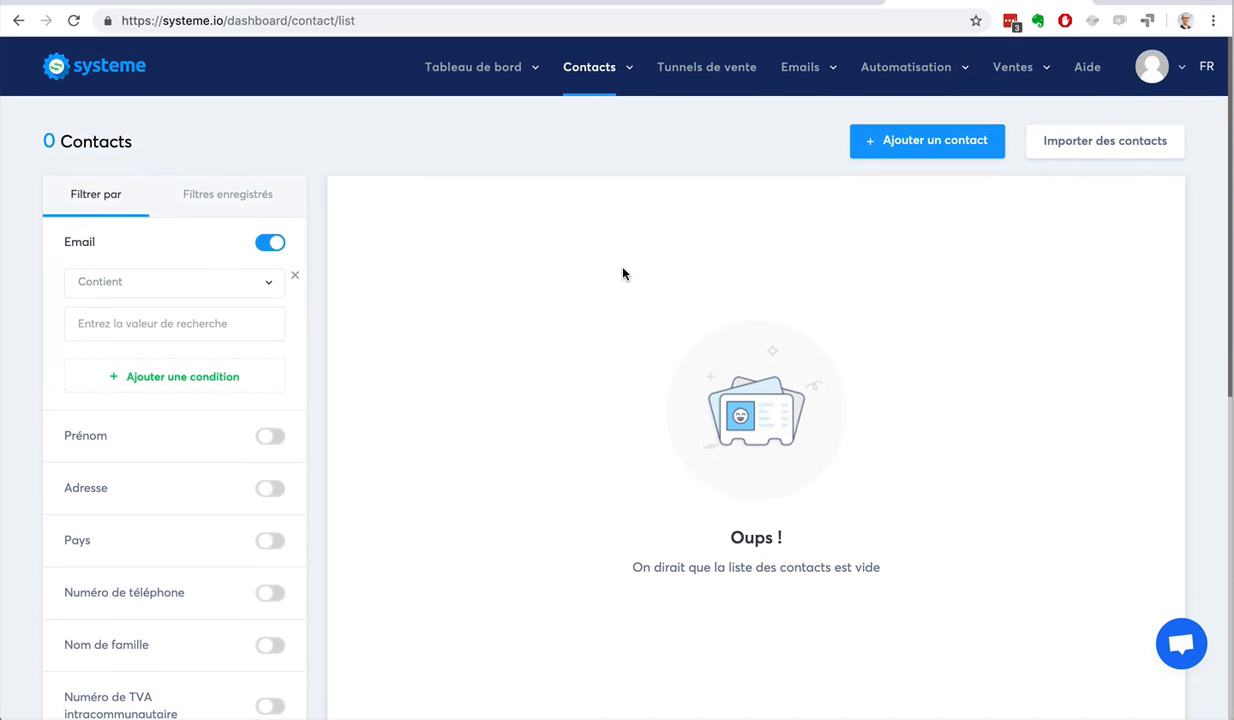
# - Turn off the creation-date (Créé à) and Email filters on the contact list
pyautogui.scroll(-5, 32, 346)
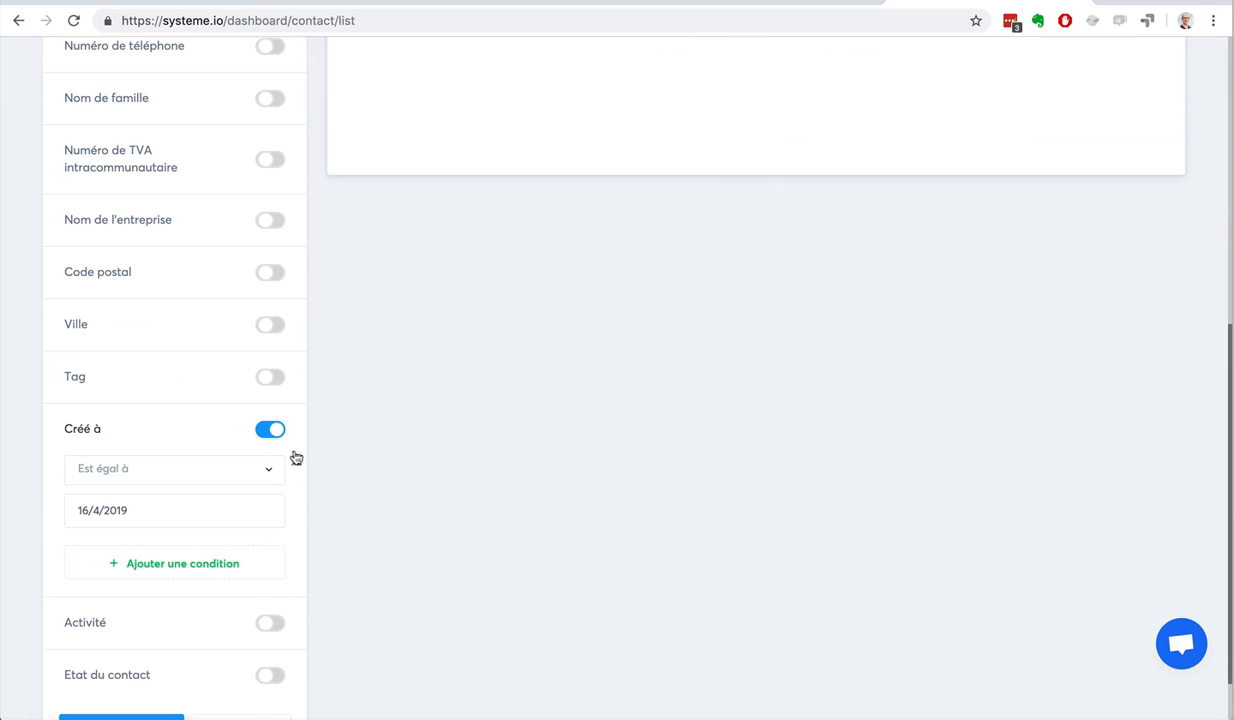
pyautogui.click(265, 432)
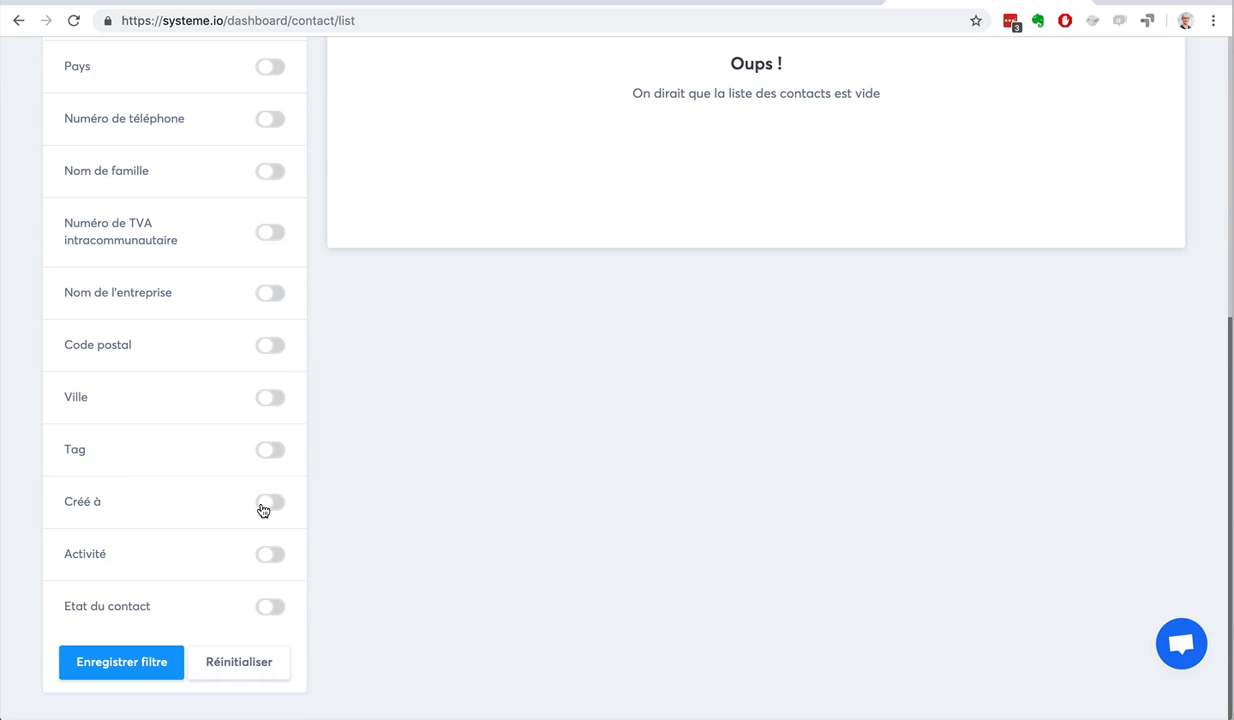
pyautogui.scroll(4, 215, 463)
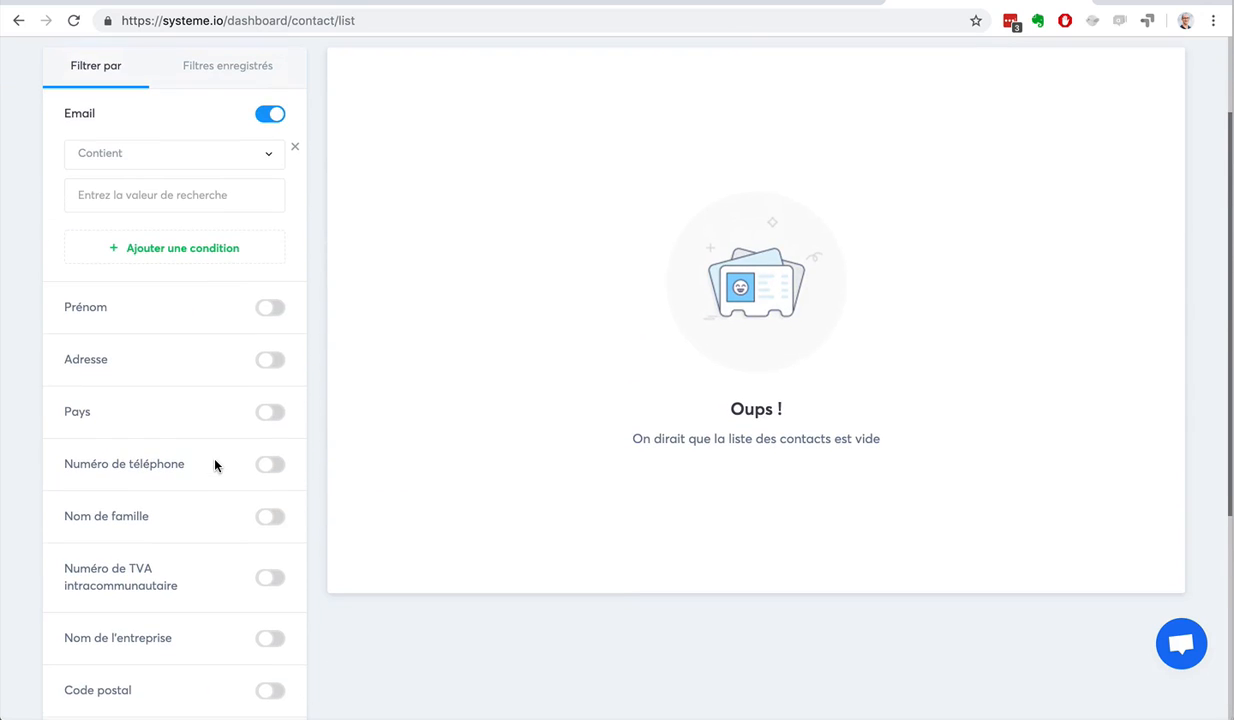
pyautogui.click(268, 116)
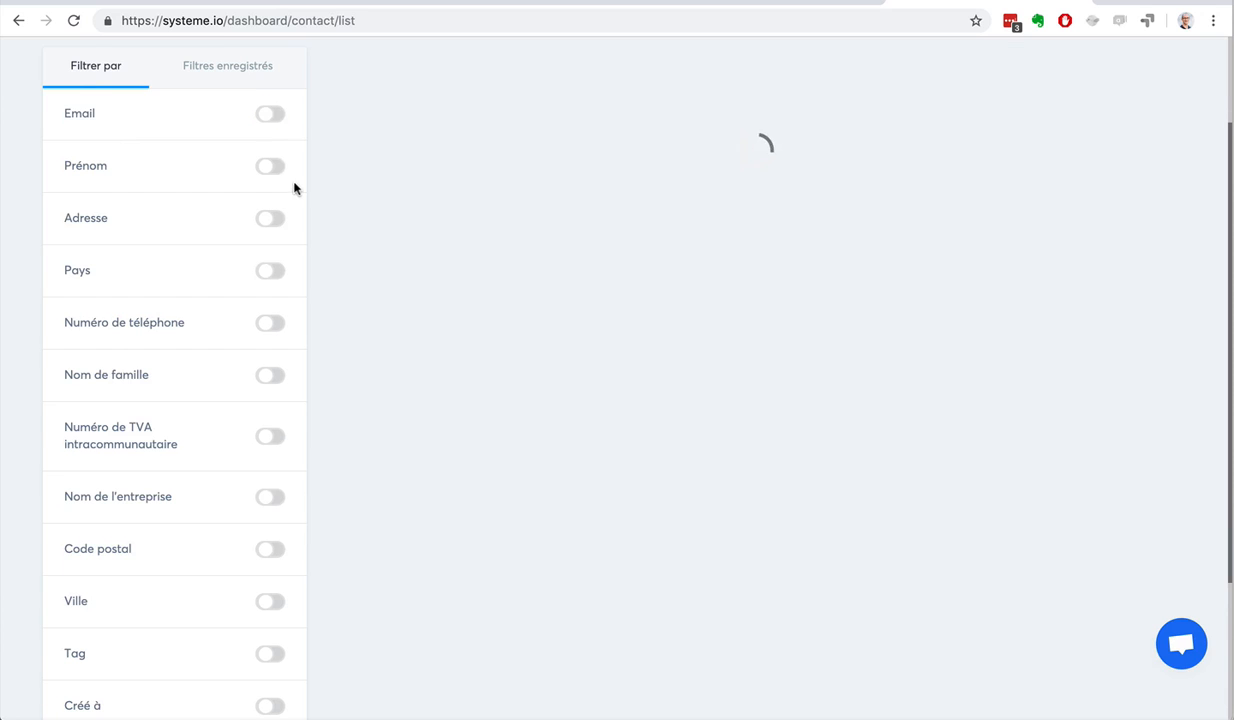
# - Check the saved contact filters (Filtres enregistrés) and return to the filter criteria
pyautogui.scroll(2, 294, 188)
pyautogui.click(218, 197)
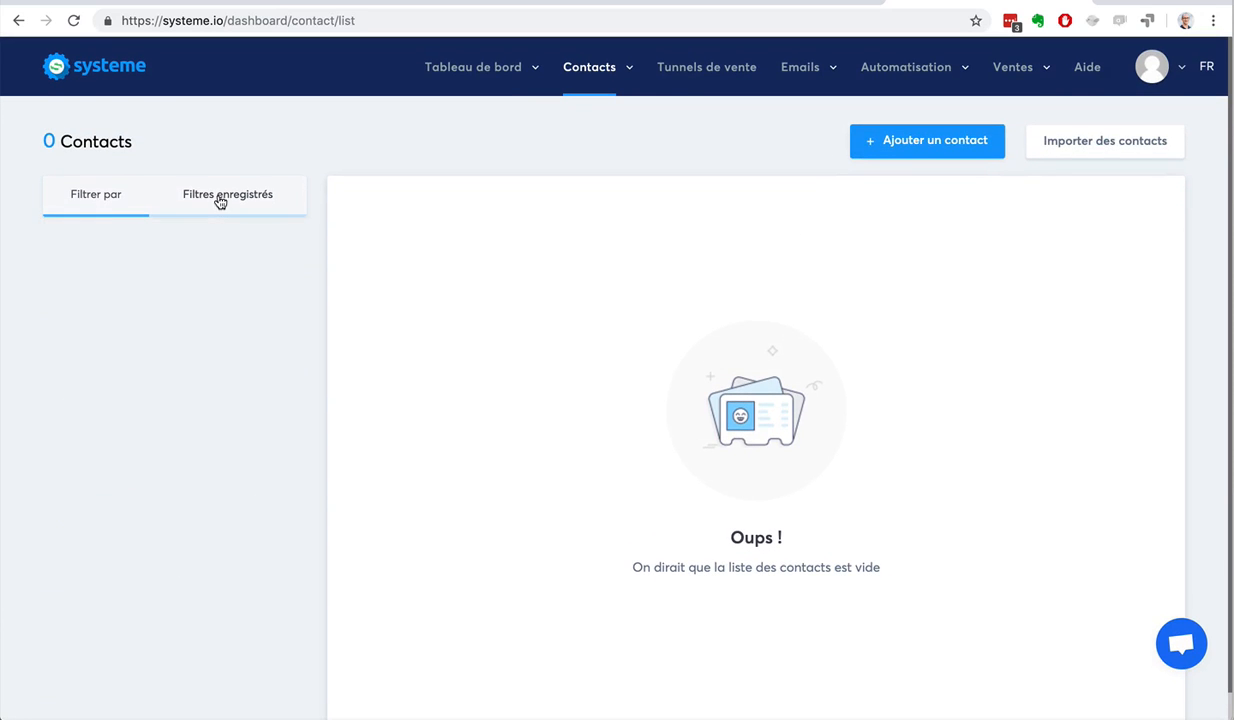
pyautogui.click(110, 207)
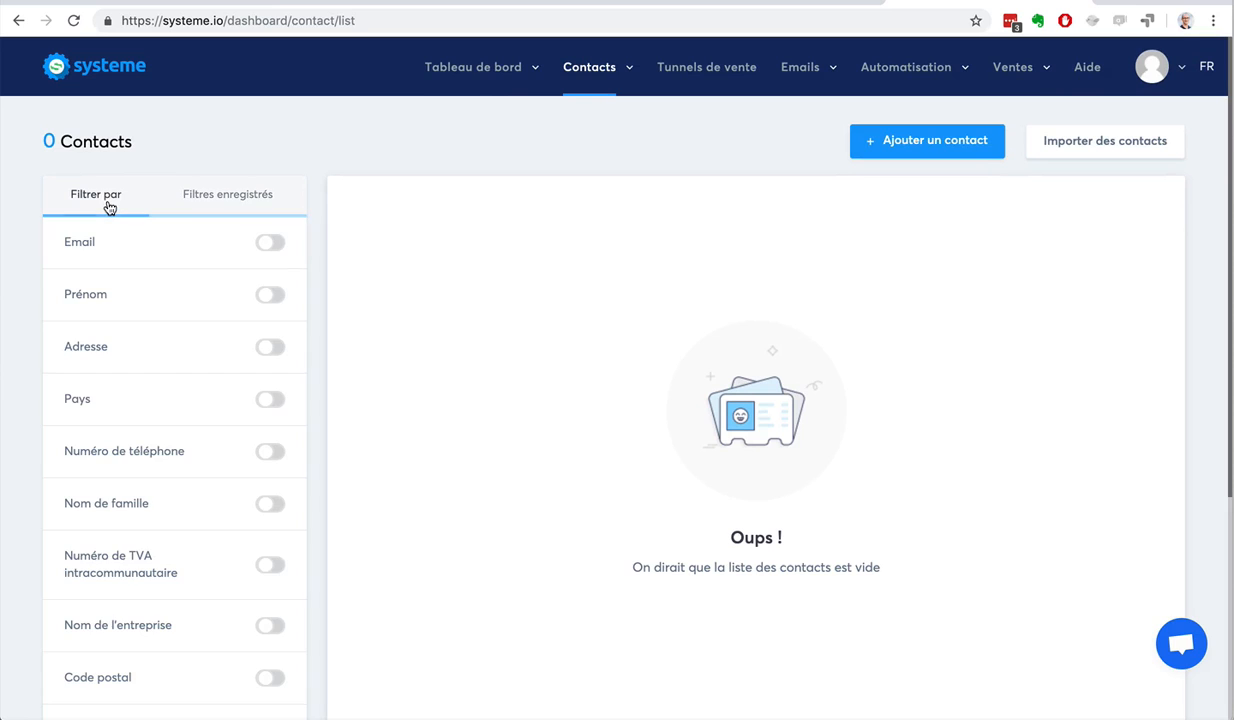
pyautogui.moveTo(565, 76)
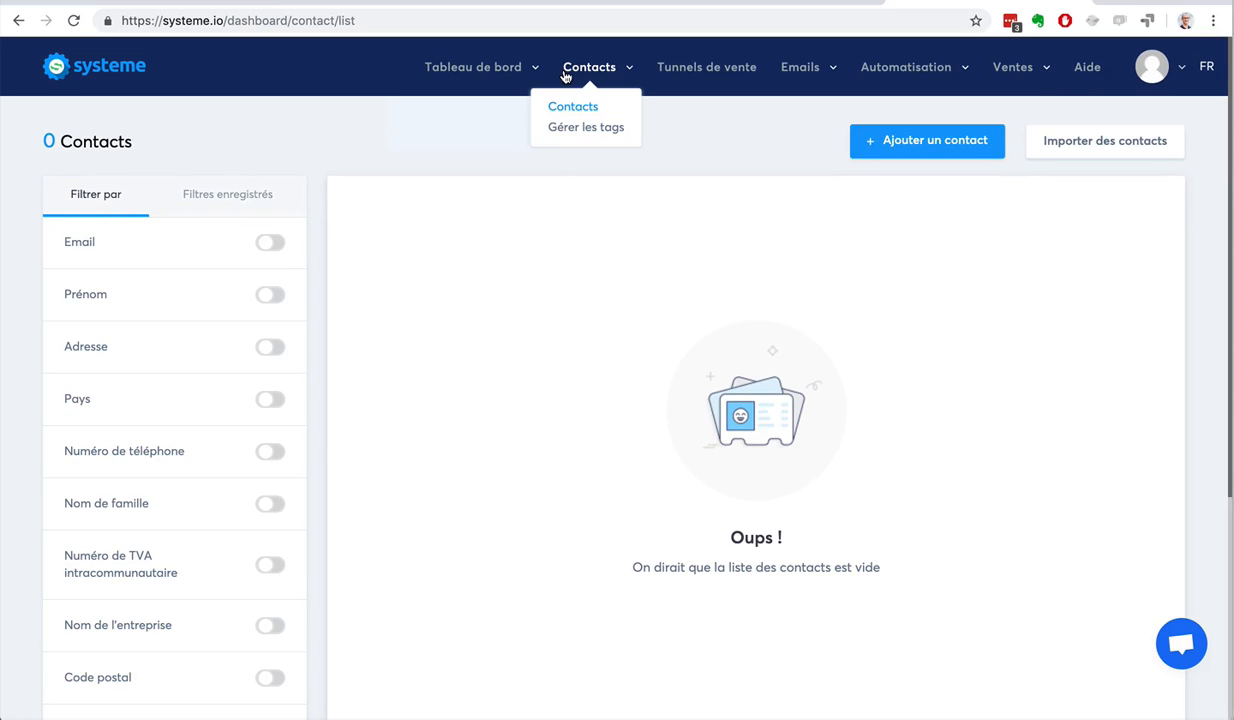